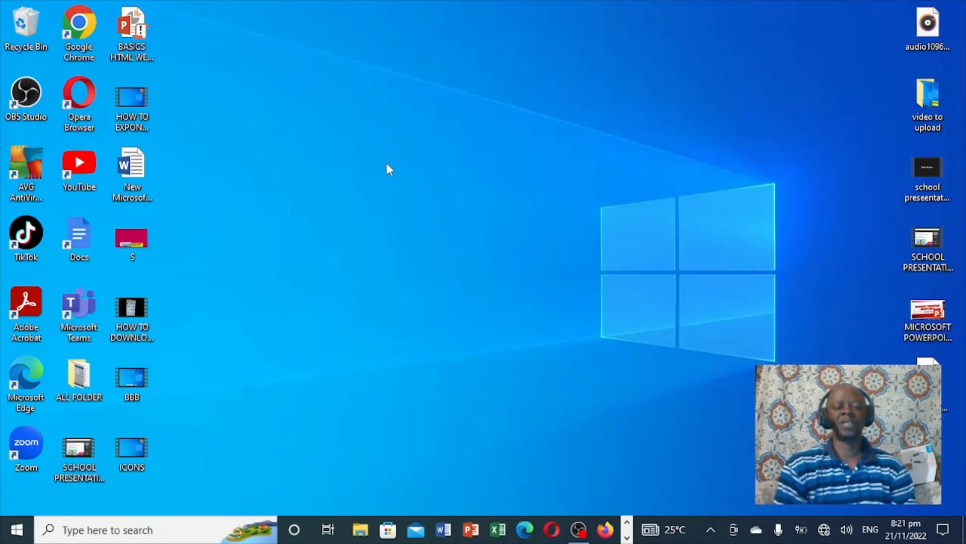
Create a new Microsoft Word Document file on the desktop with its default name
right_click(411, 224)
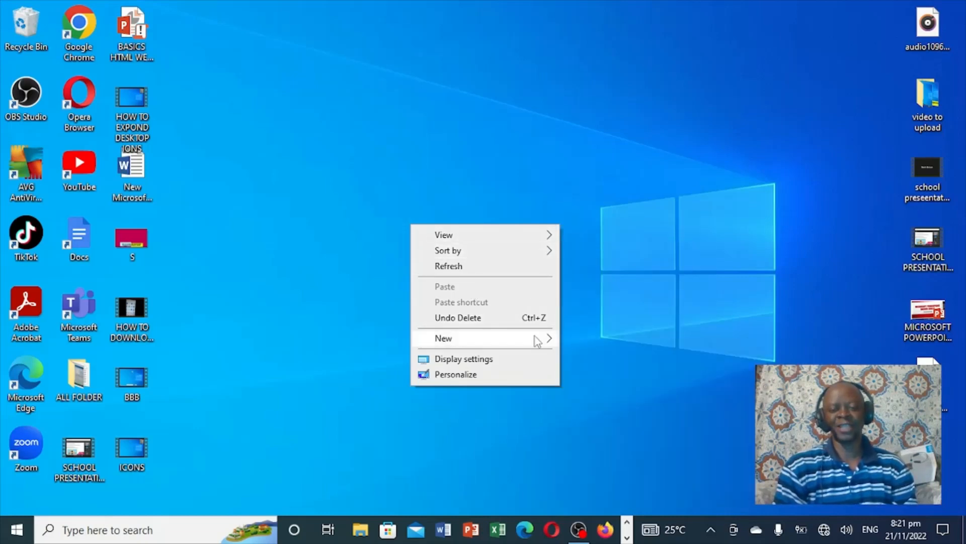
mouse_move(535, 342)
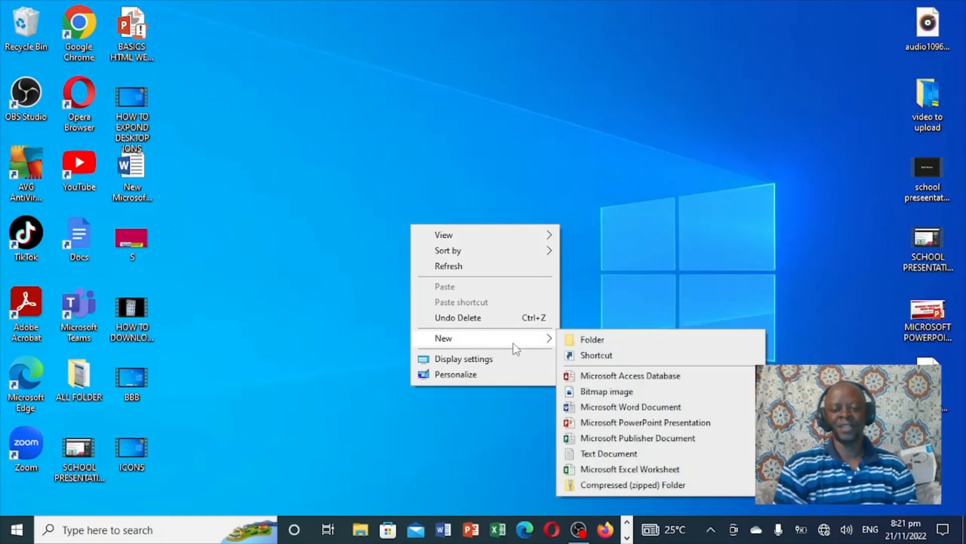
click(629, 408)
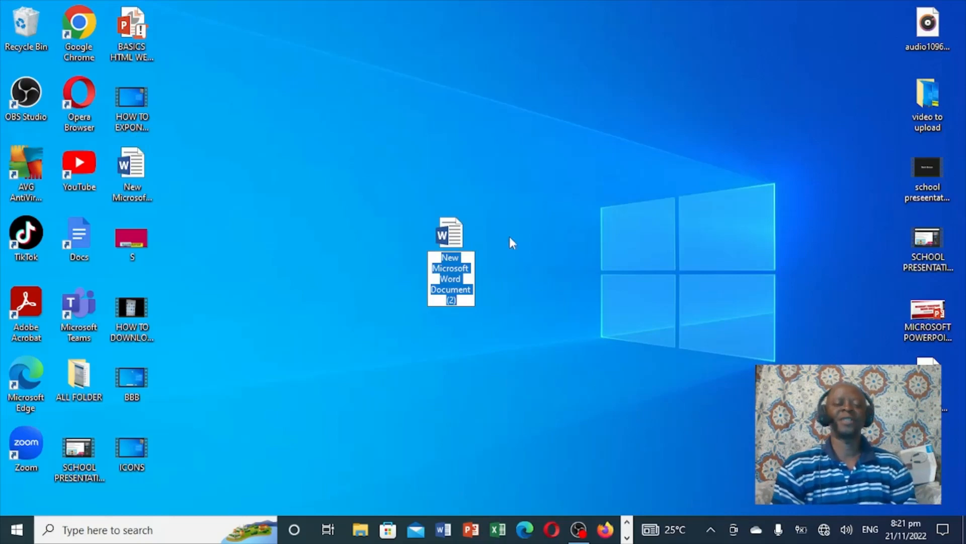
key(Return)
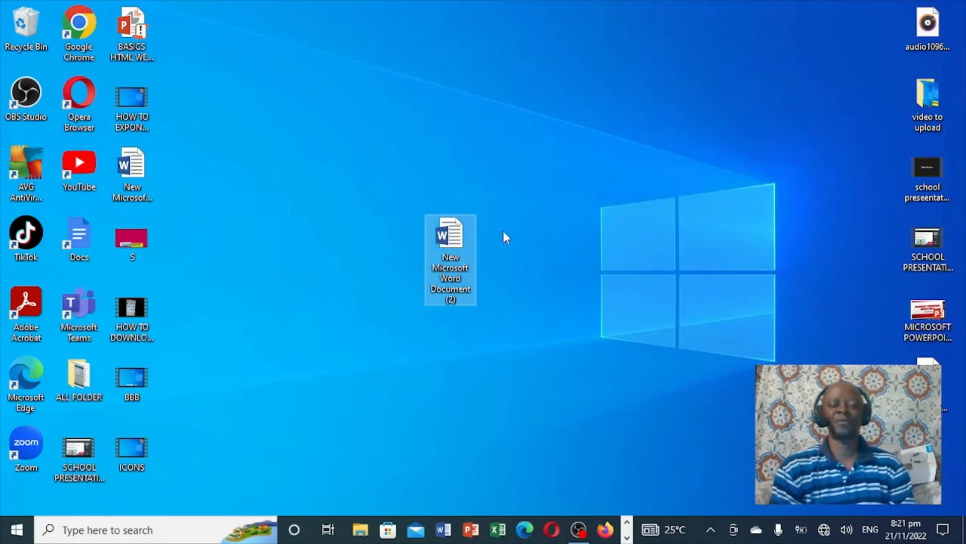
click(445, 533)
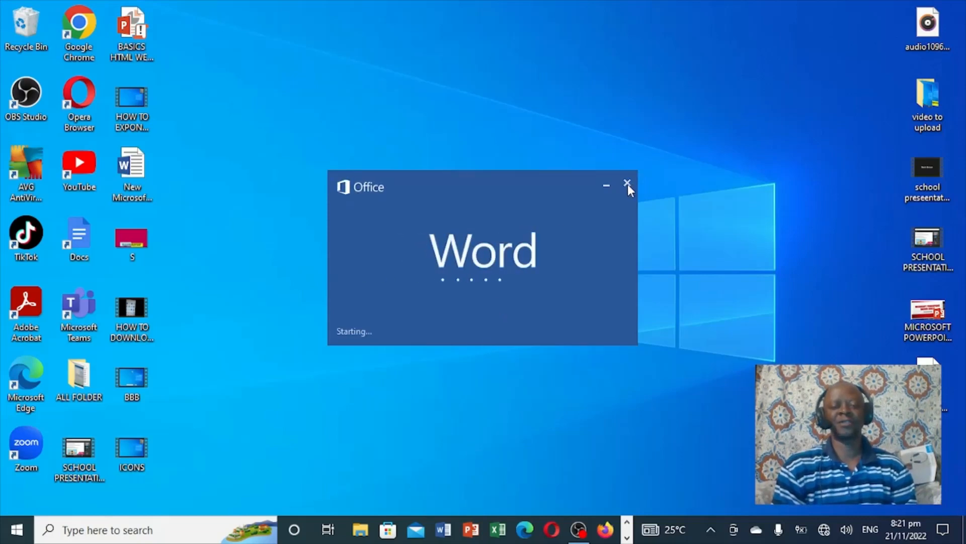
click(627, 183)
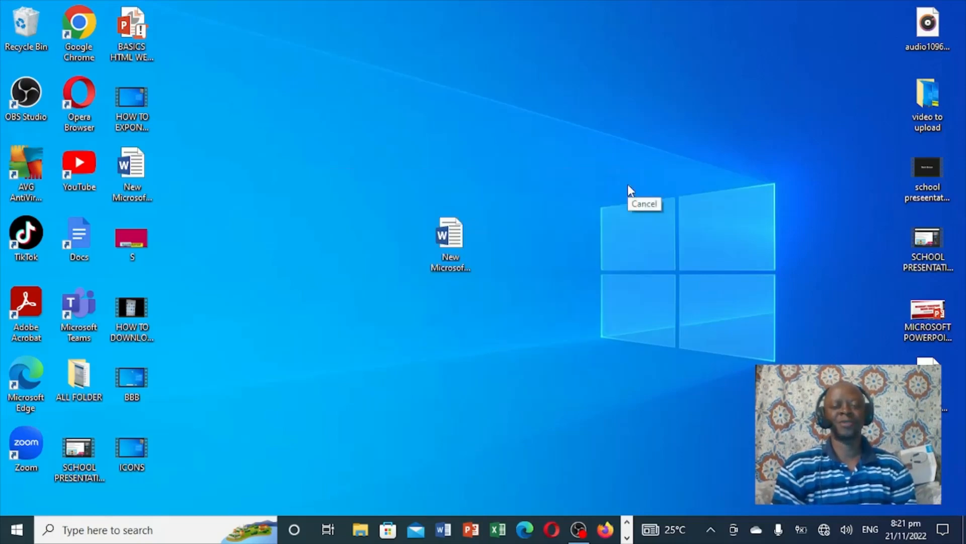
click(475, 398)
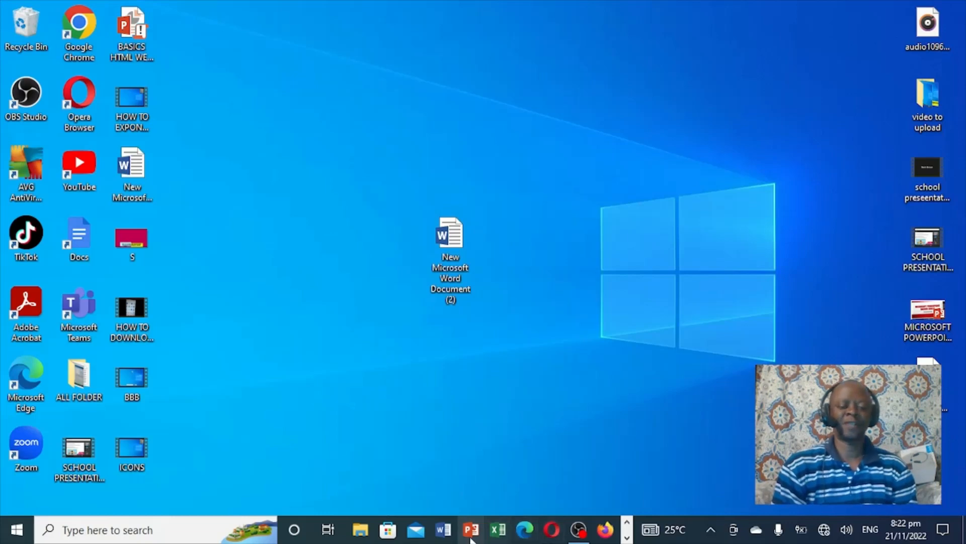
Search Windows for WORD, open Word 2013 from the results, then close its start screen
click(109, 531)
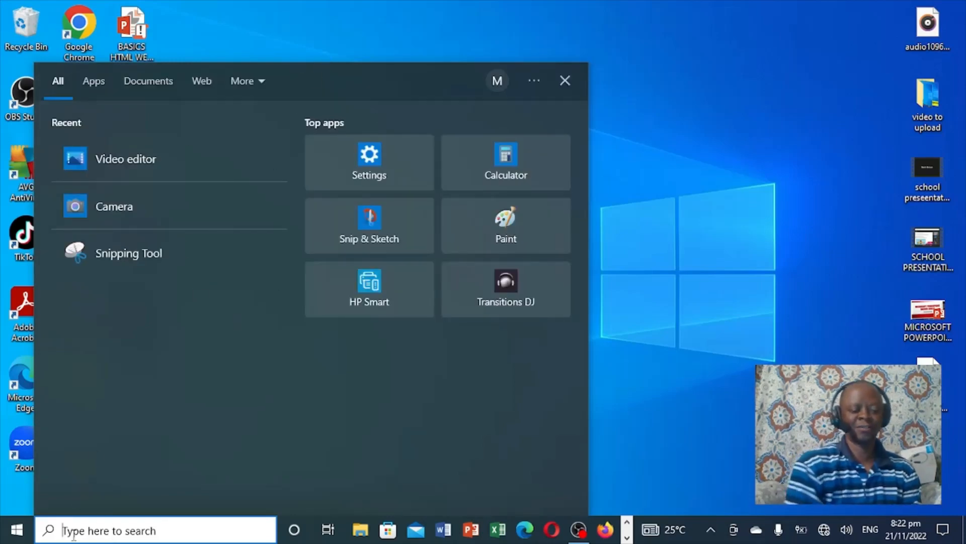
text(WOR)
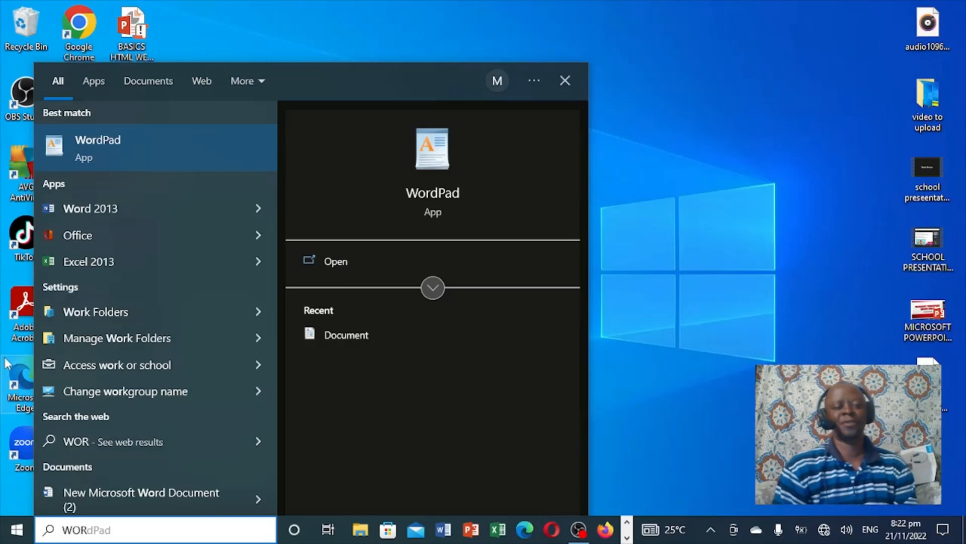
text(D)
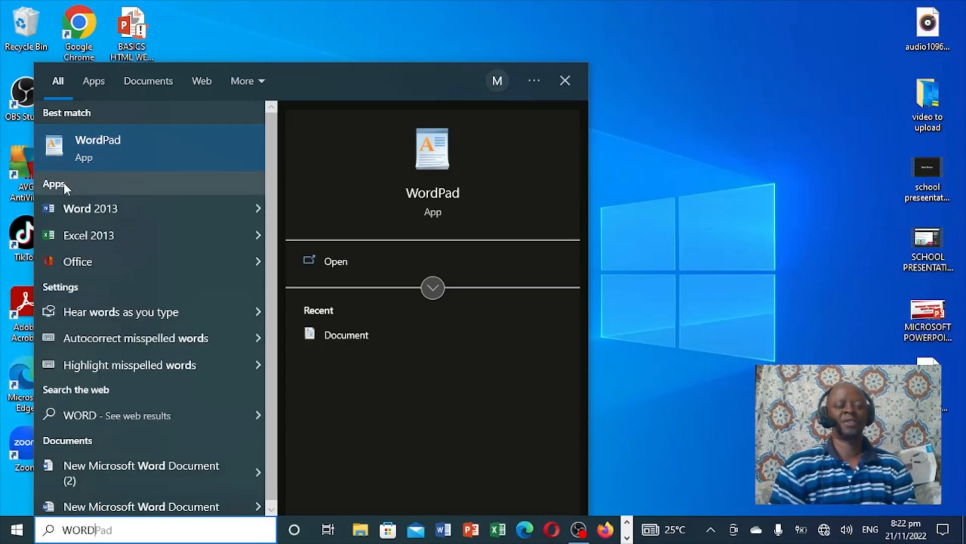
click(59, 207)
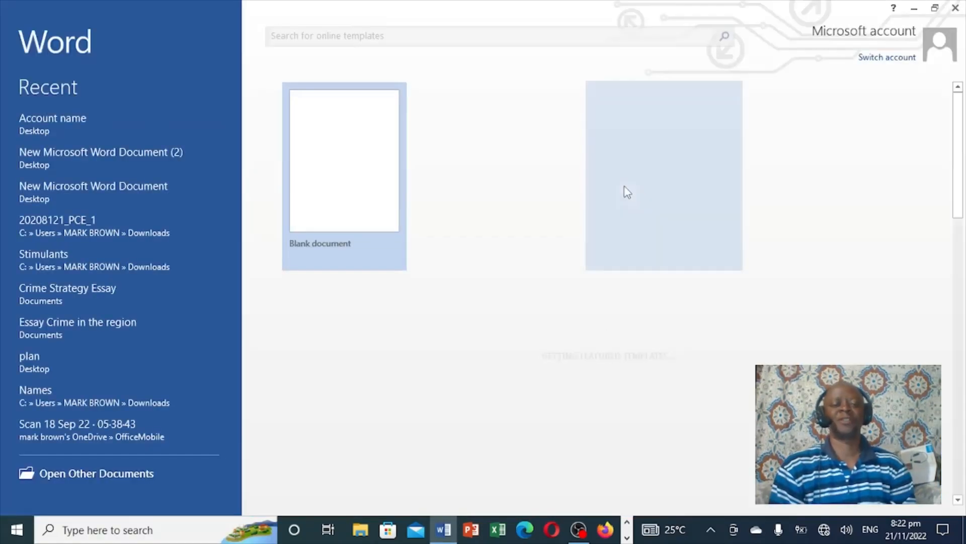
click(956, 9)
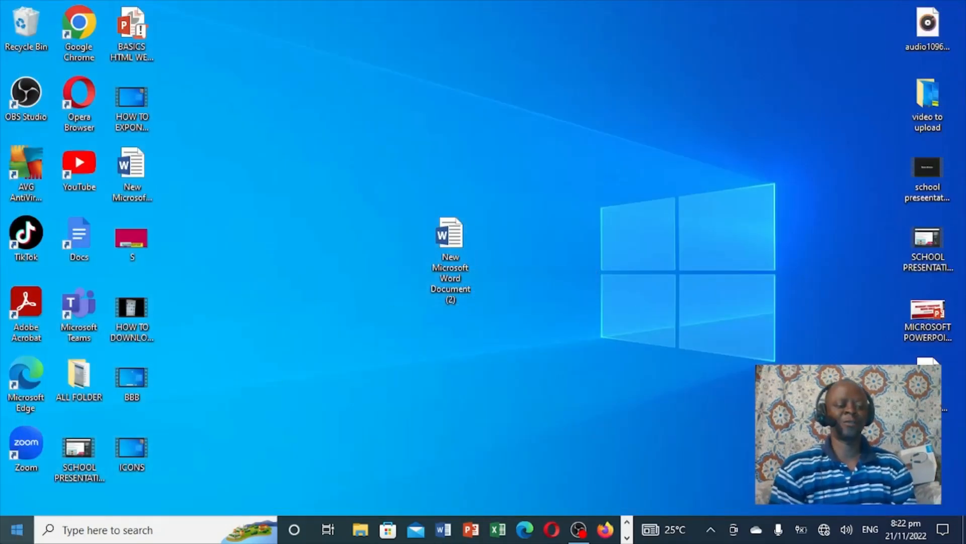
Open Word 2013 from the Microsoft Office 2013 folder in the Start menu's app list
click(19, 536)
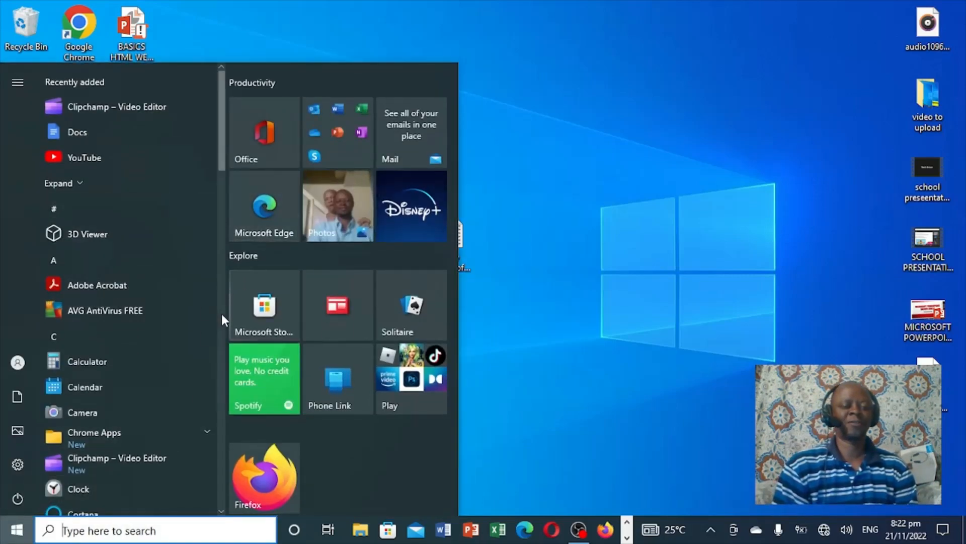
click(221, 511)
drag(222, 511, 222, 511)
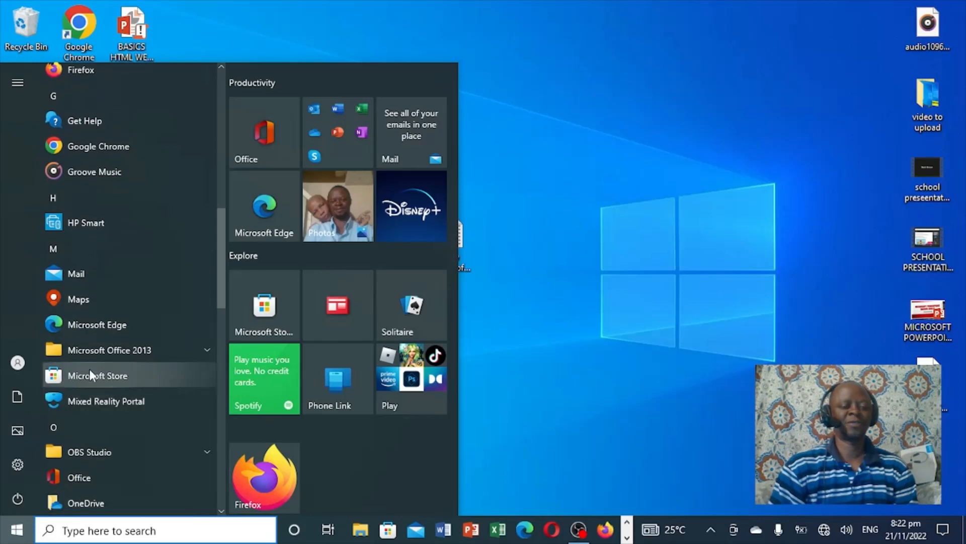
click(208, 349)
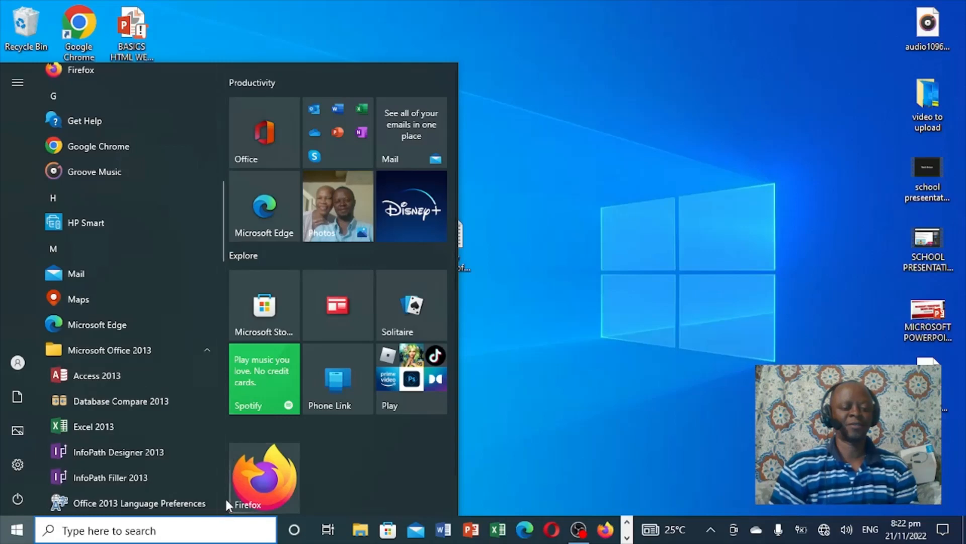
click(221, 512)
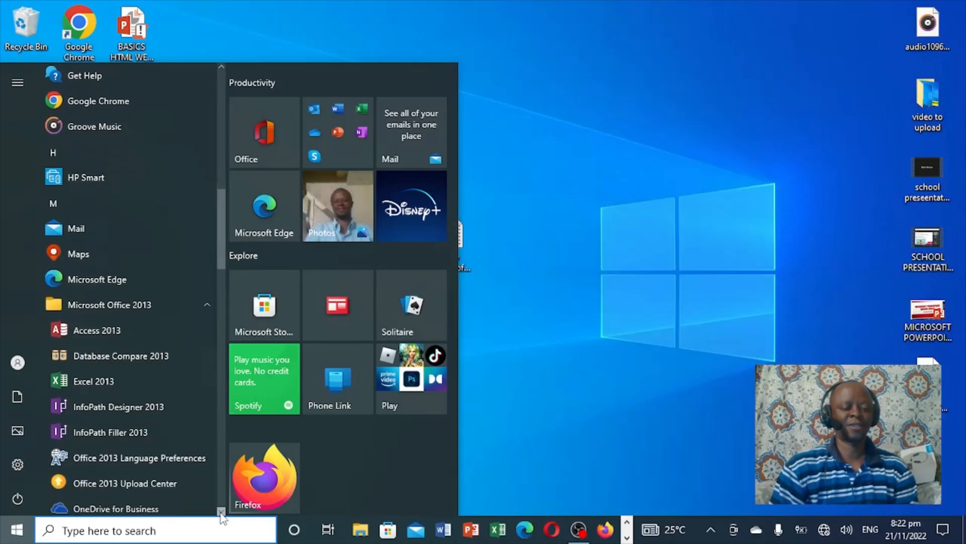
drag(220, 511, 221, 512)
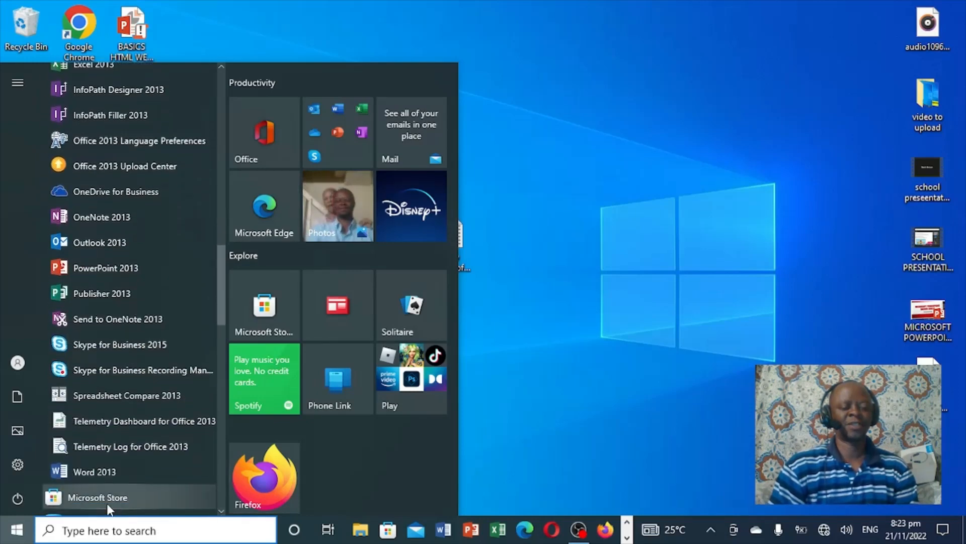
click(101, 471)
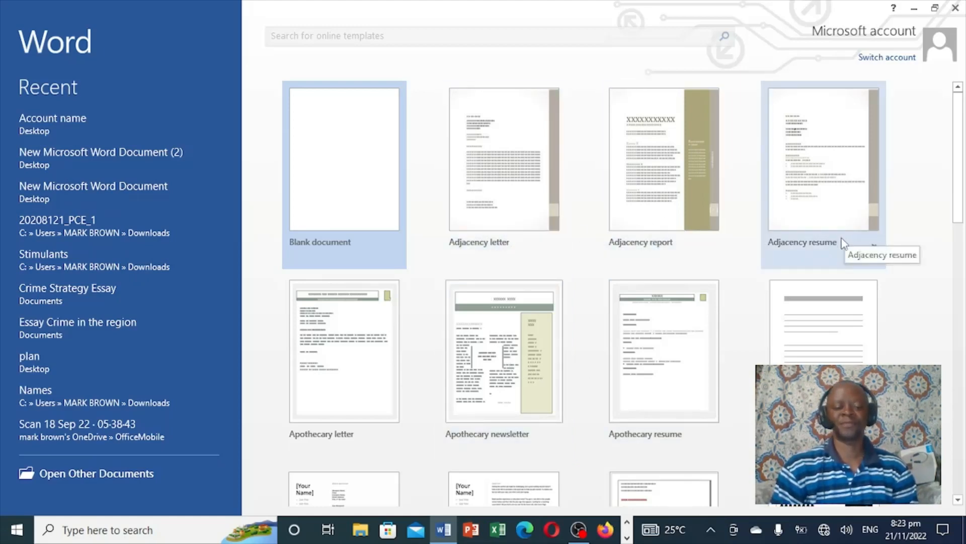
Scroll through the templates on Word's start screen and create a blank document
click(957, 501)
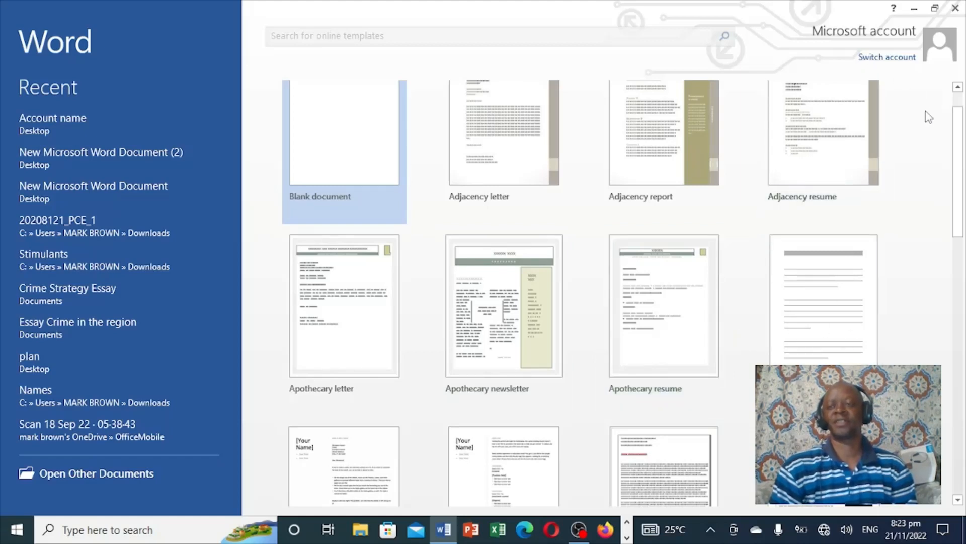
click(961, 103)
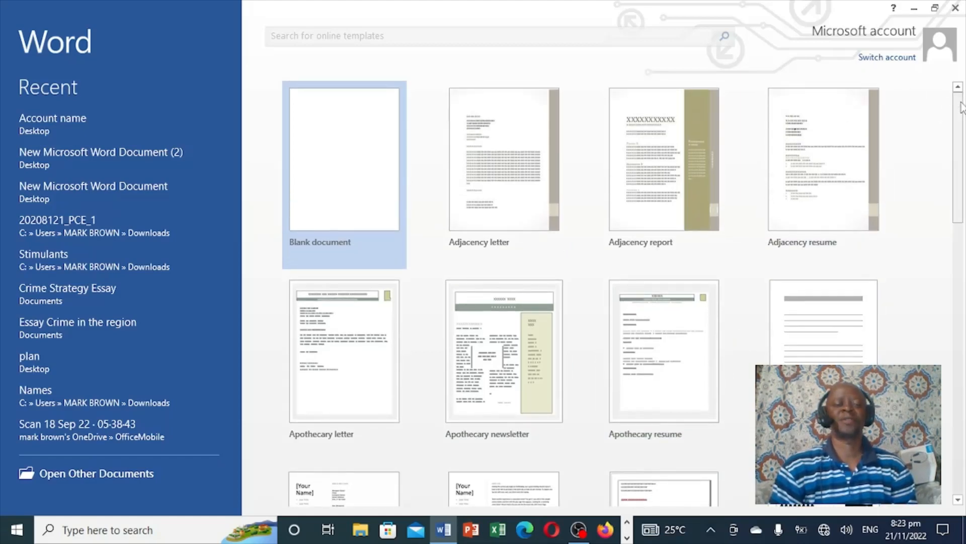
click(330, 159)
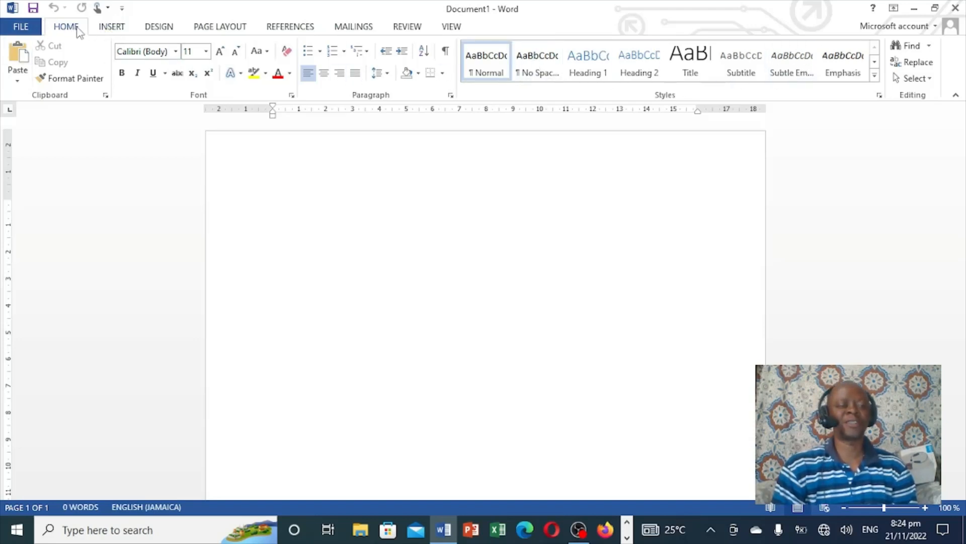
Examine the Insert and Design ribbon tabs and the File backstage pages New, Open, Save As, Print, Share and Export
click(106, 29)
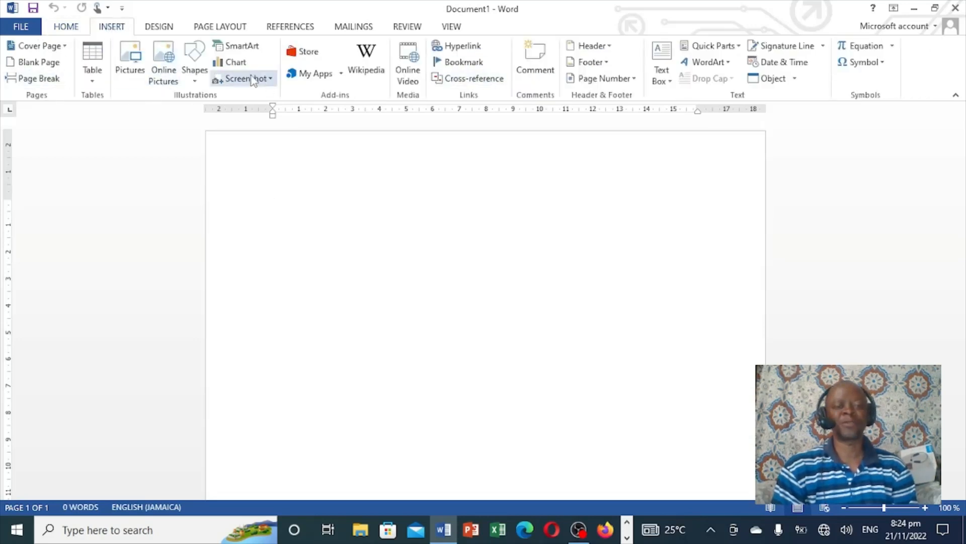
click(159, 28)
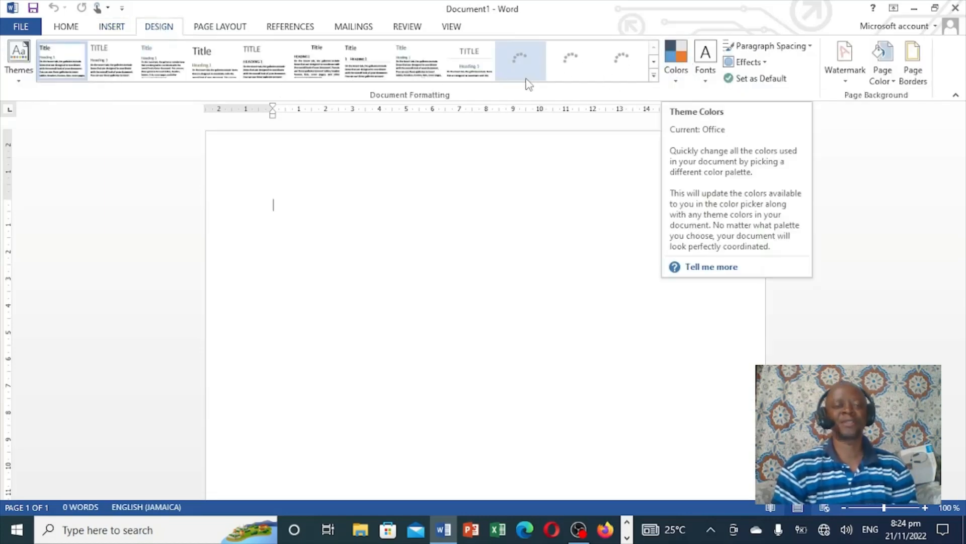
click(73, 31)
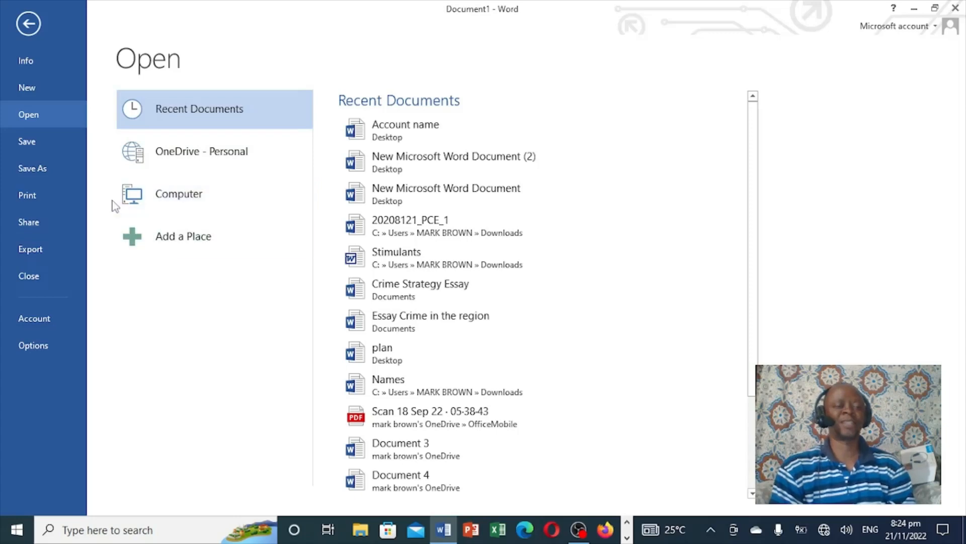
click(30, 92)
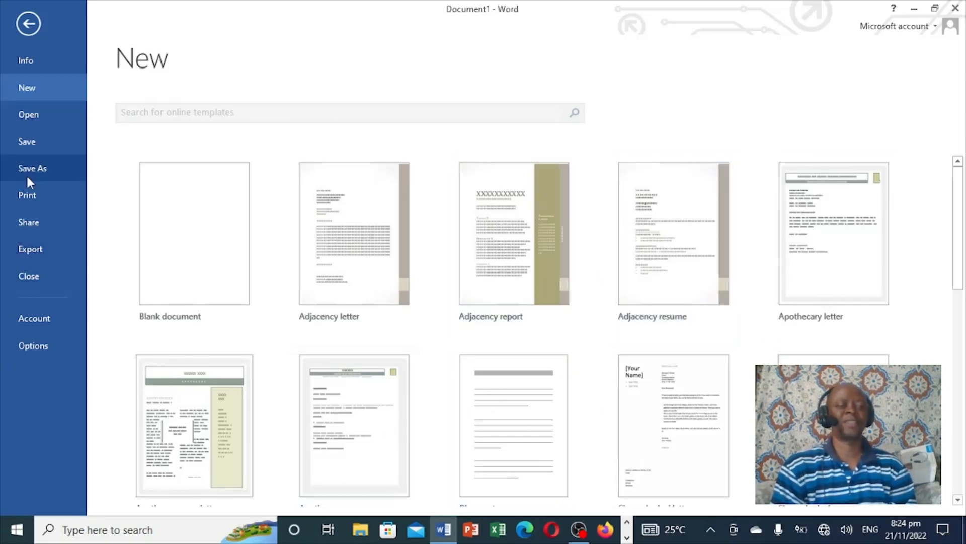
click(25, 119)
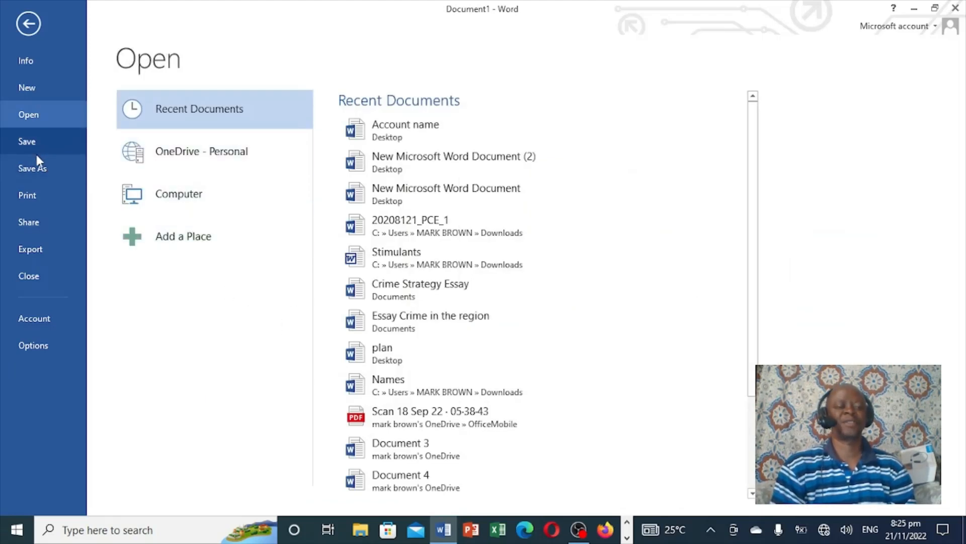
click(36, 168)
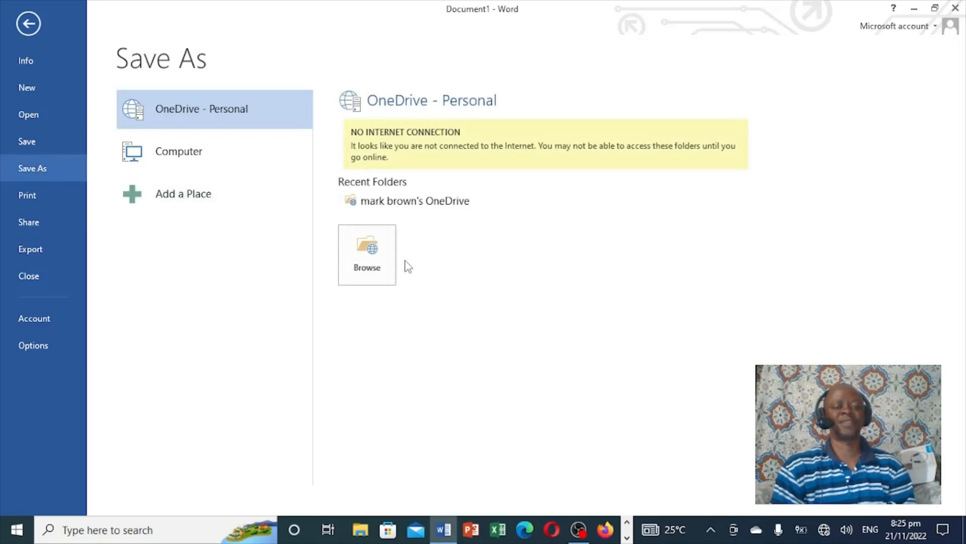
click(29, 195)
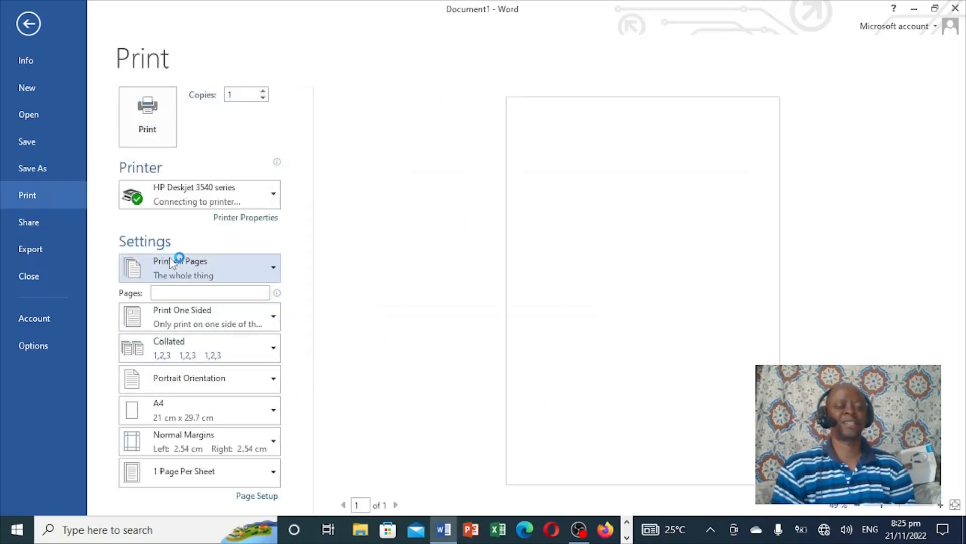
click(29, 221)
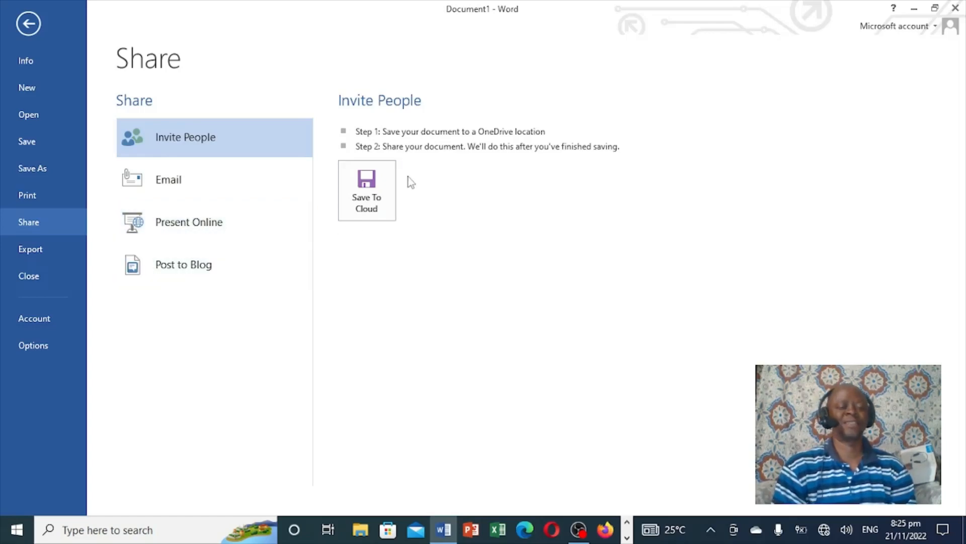
click(43, 254)
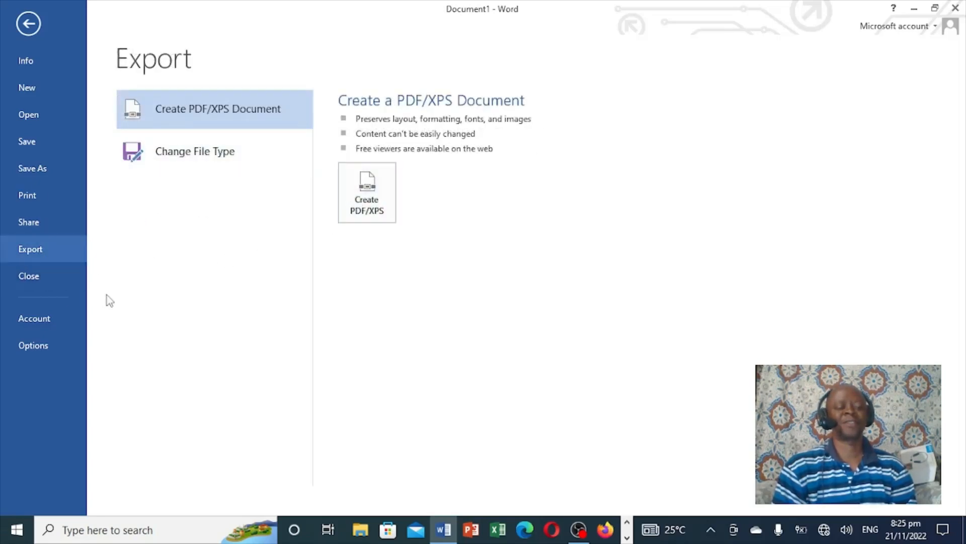
View the Account page, open the Word Options dialog, and close it
click(30, 322)
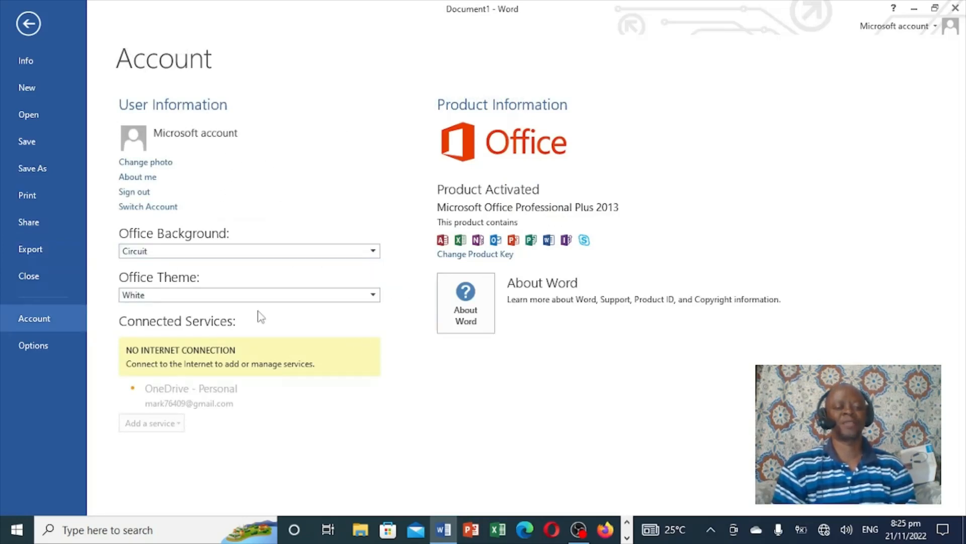
click(33, 345)
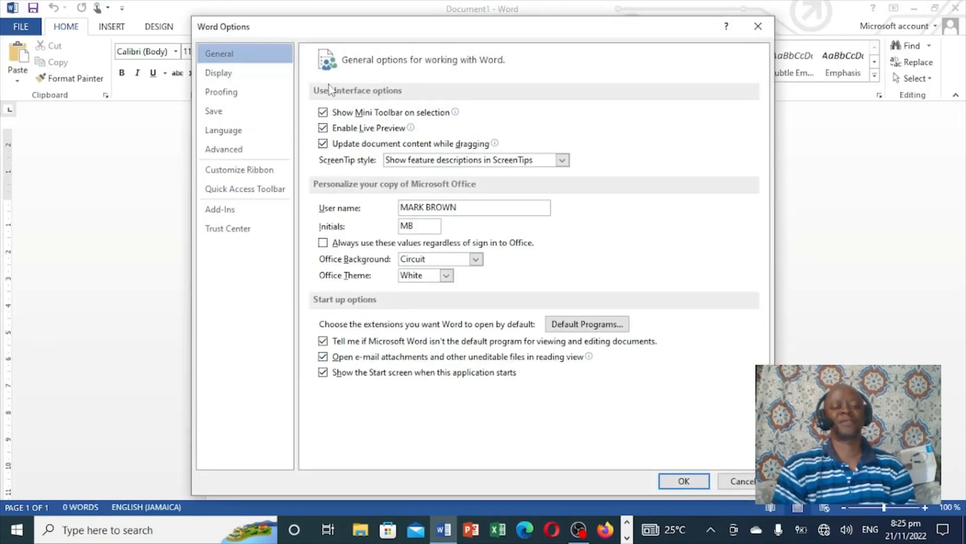
click(758, 26)
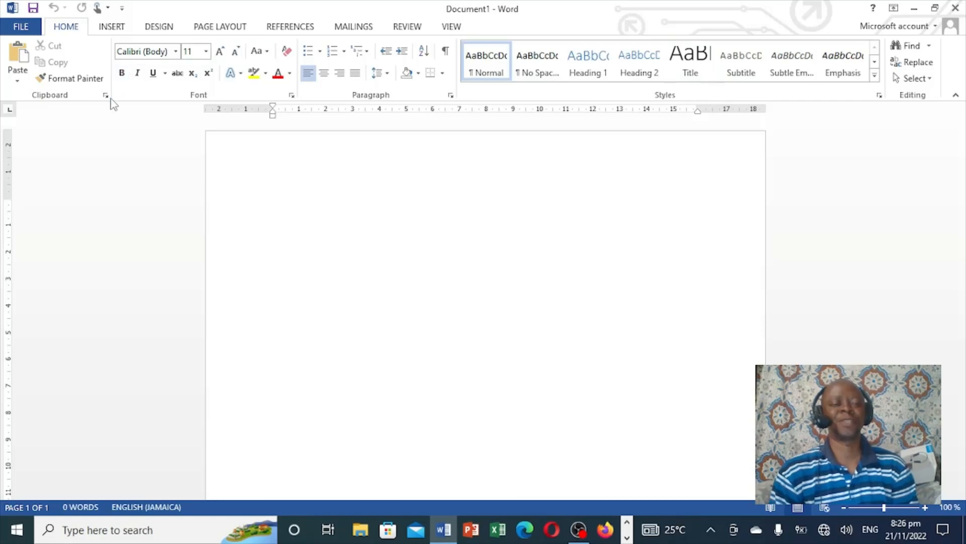
Open the Font dialog from the Font group and close it
click(292, 96)
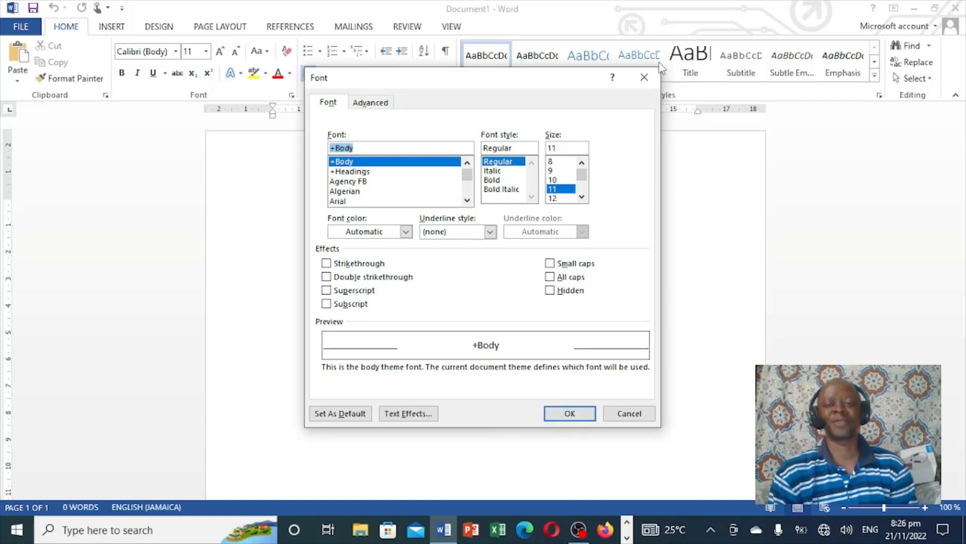
click(653, 78)
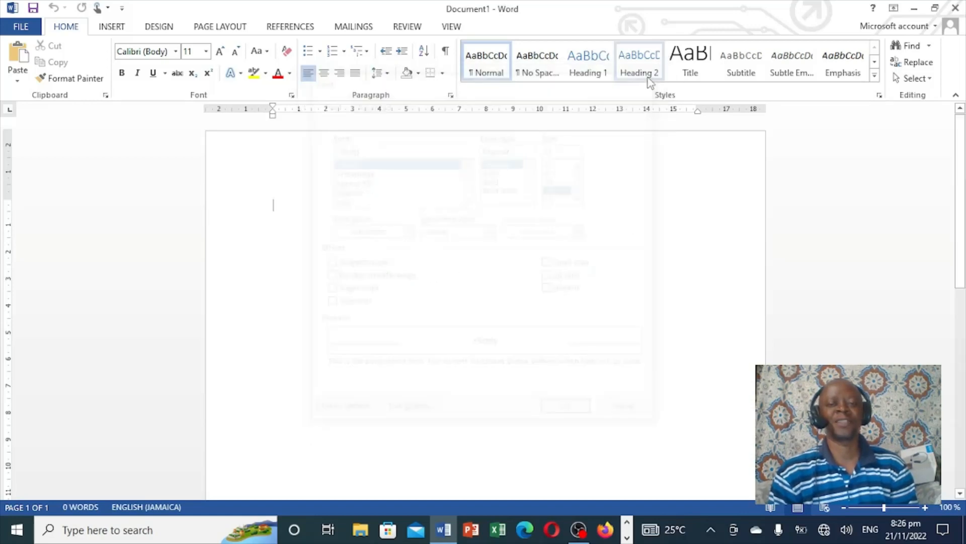
Open the Clipboard pane from the Clipboard group and close it
click(107, 96)
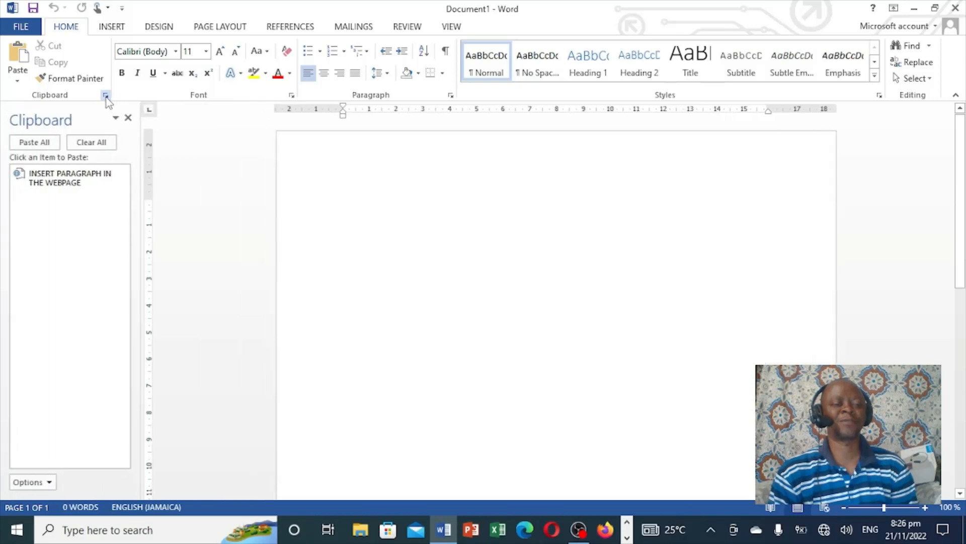
click(128, 118)
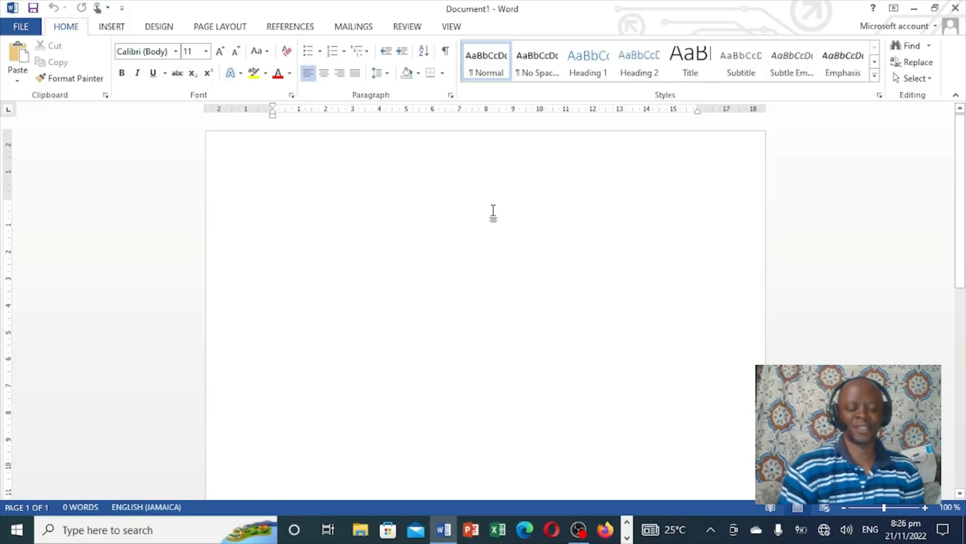
Type the sentence "My name is" followed by a first name on the blank page
text(me i)
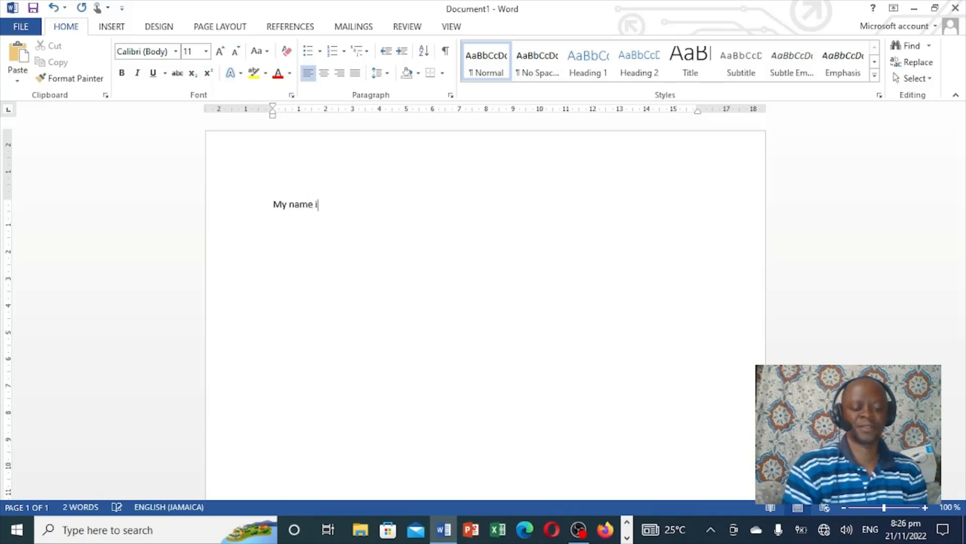
text(y name is)
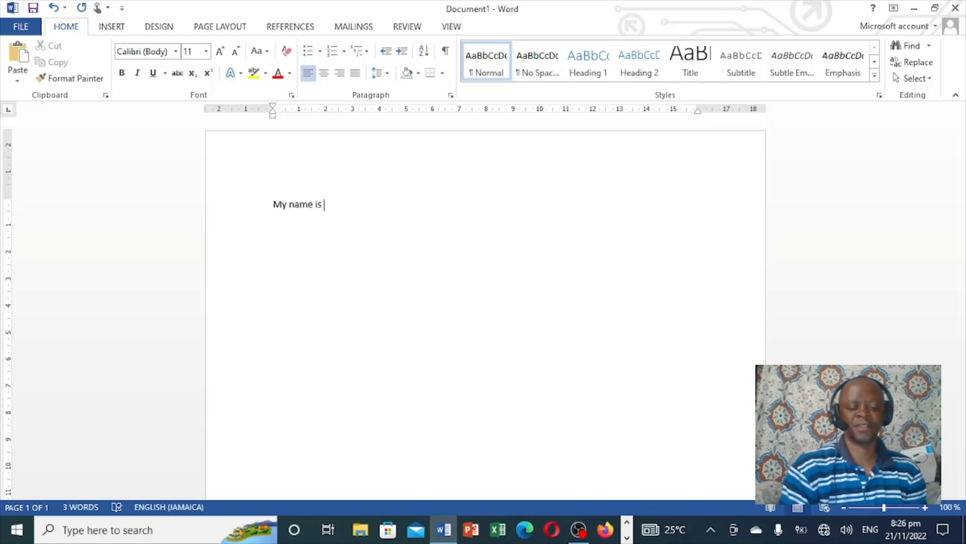
text( jom)
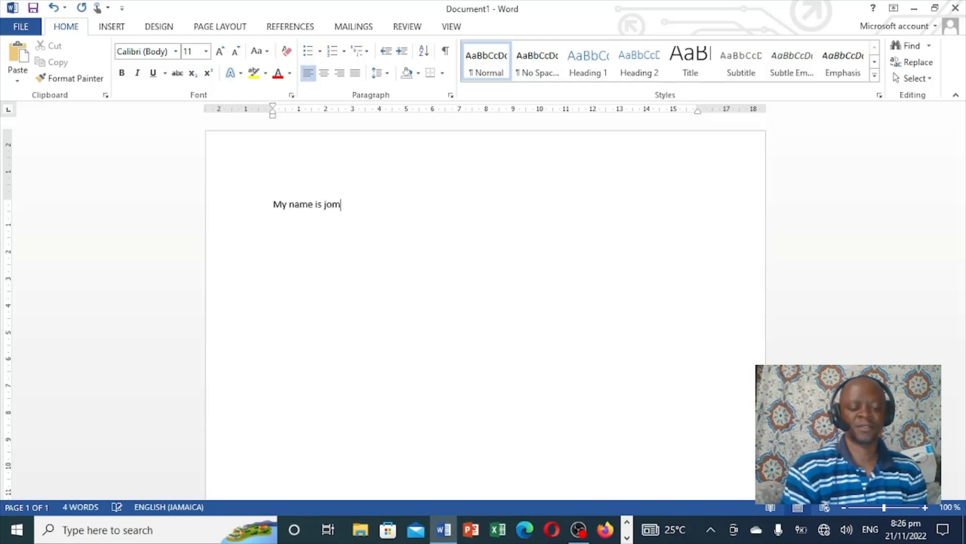
key(BackSpace)
text(hn)
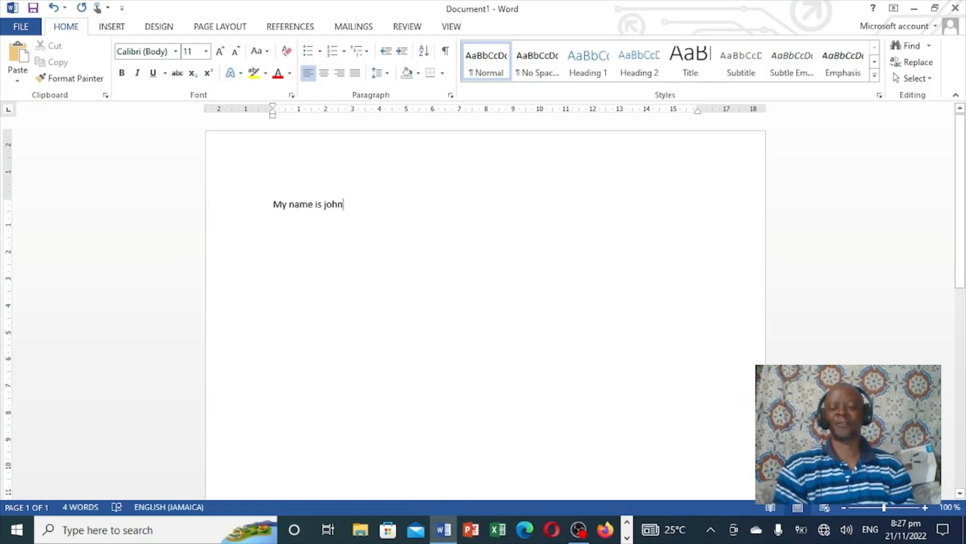
Zoom the document out to 70% and back in to 120%
click(844, 508)
click(844, 507)
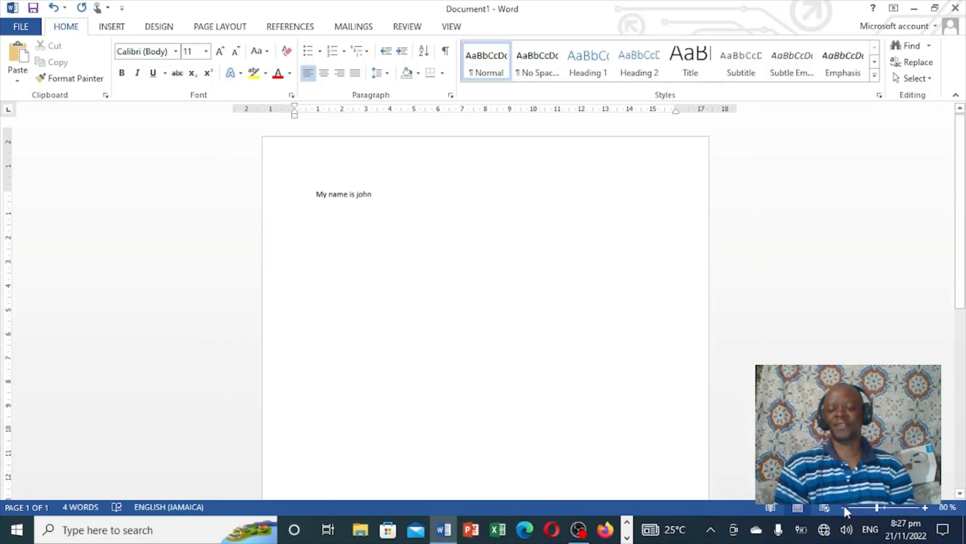
click(844, 507)
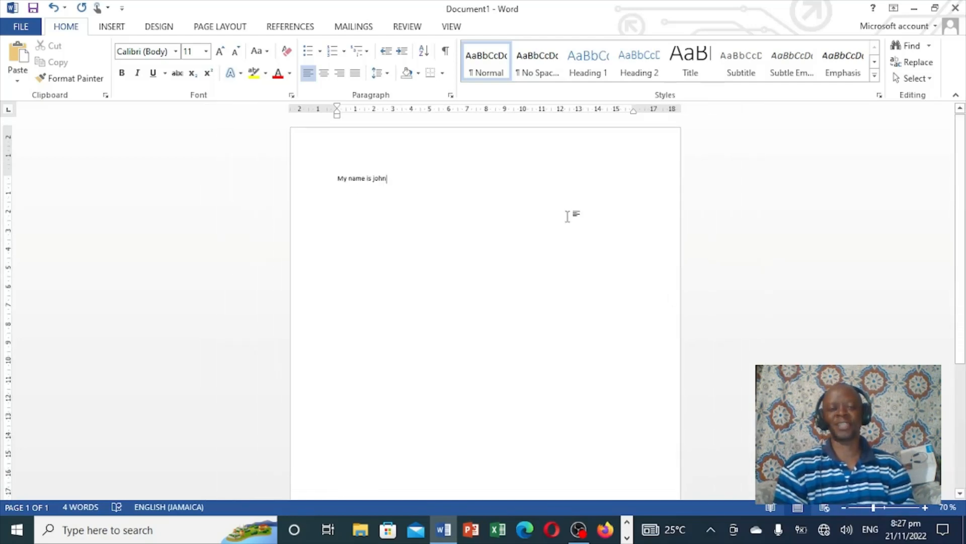
click(926, 506)
click(926, 505)
click(926, 506)
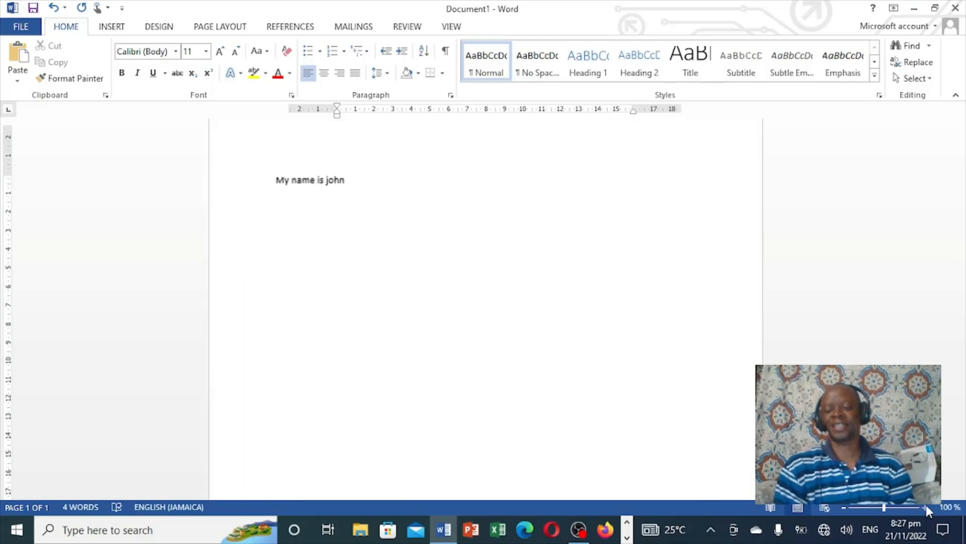
click(926, 505)
click(926, 505)
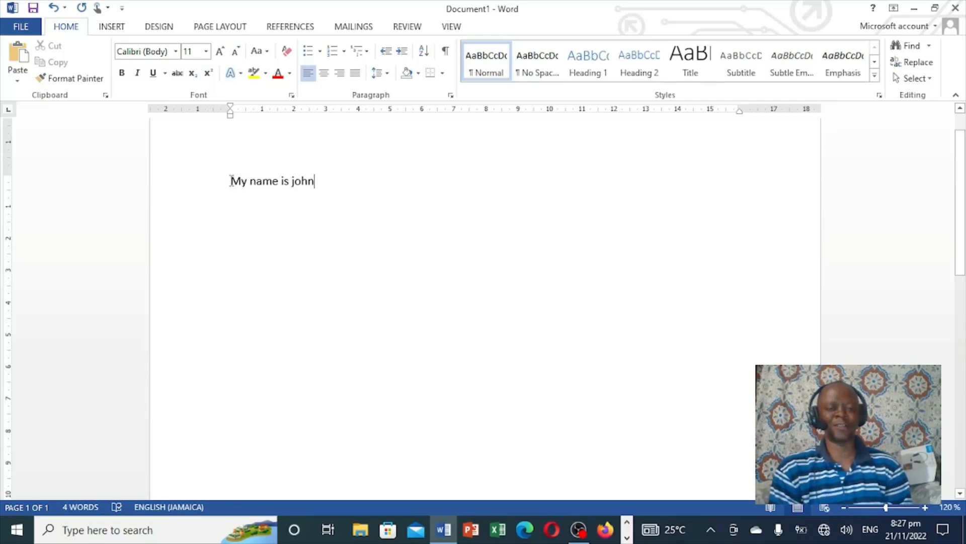
Select all the text and change its font to Berlin Sans FB
drag(231, 181, 322, 183)
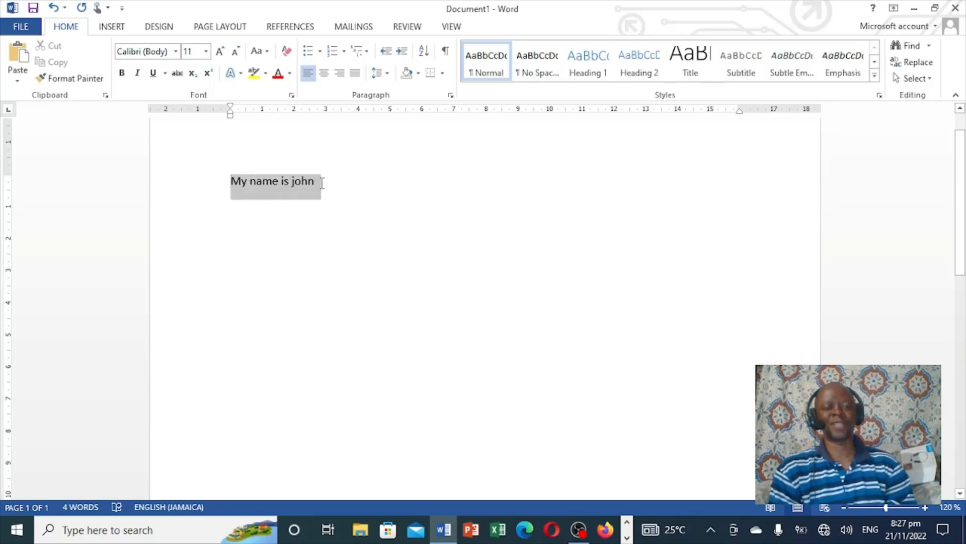
click(360, 193)
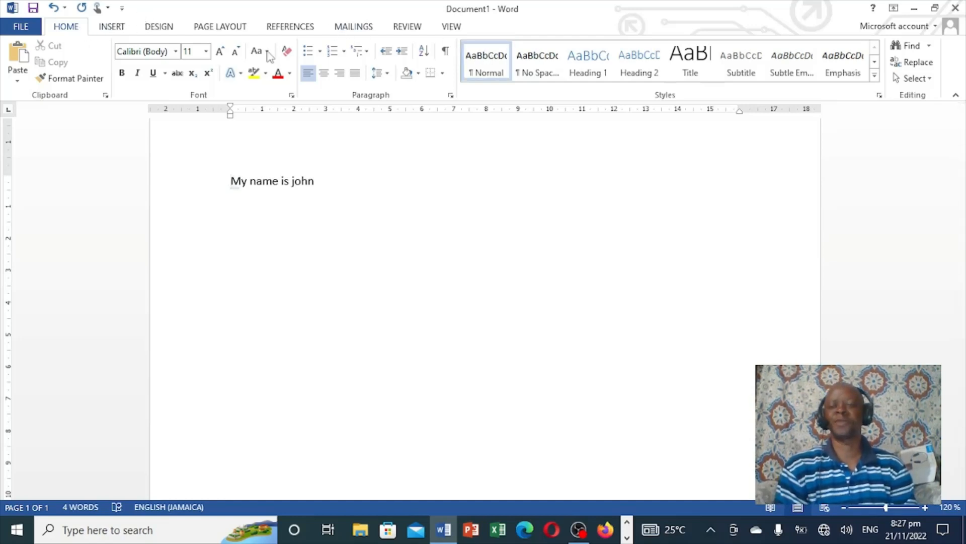
click(930, 79)
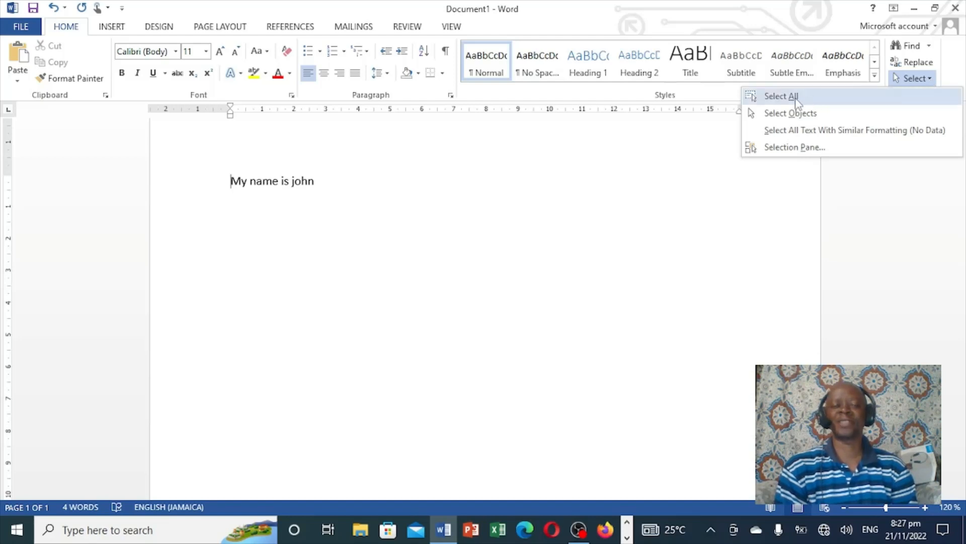
click(797, 100)
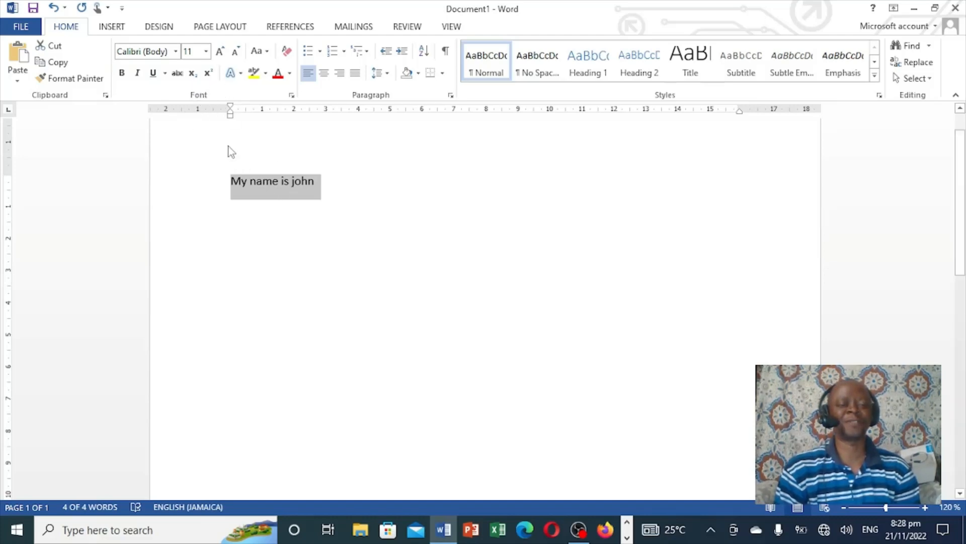
click(177, 51)
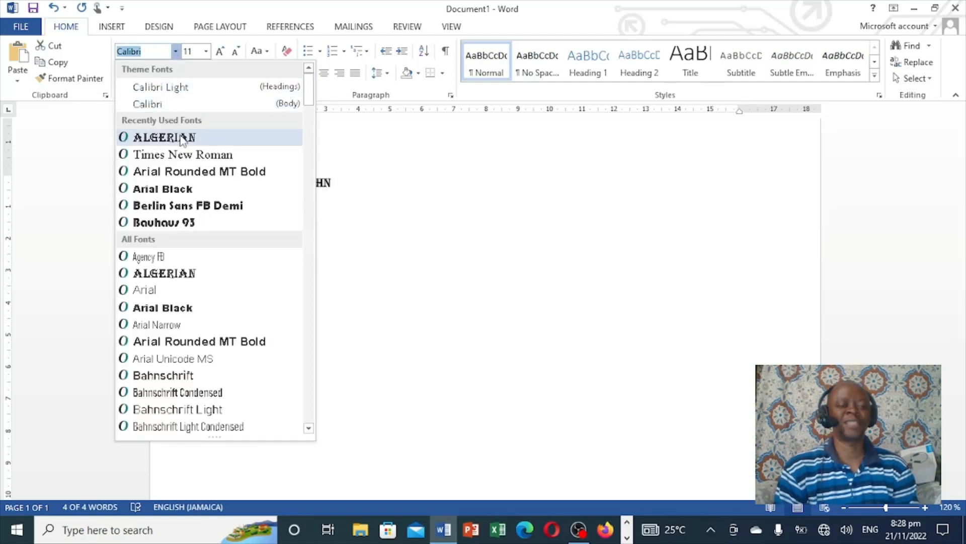
click(190, 206)
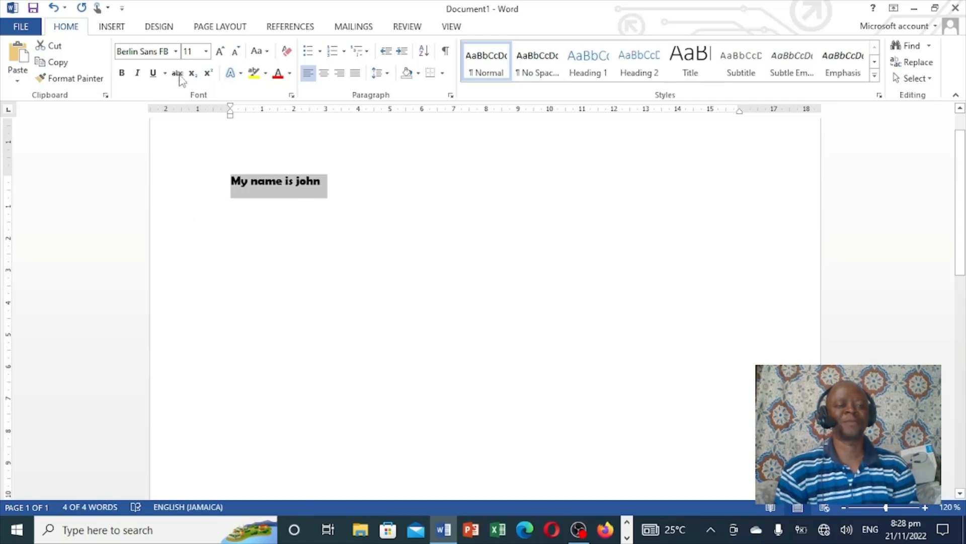
Set the selected text's font size to 16 using the size list and the grow and shrink buttons
click(207, 52)
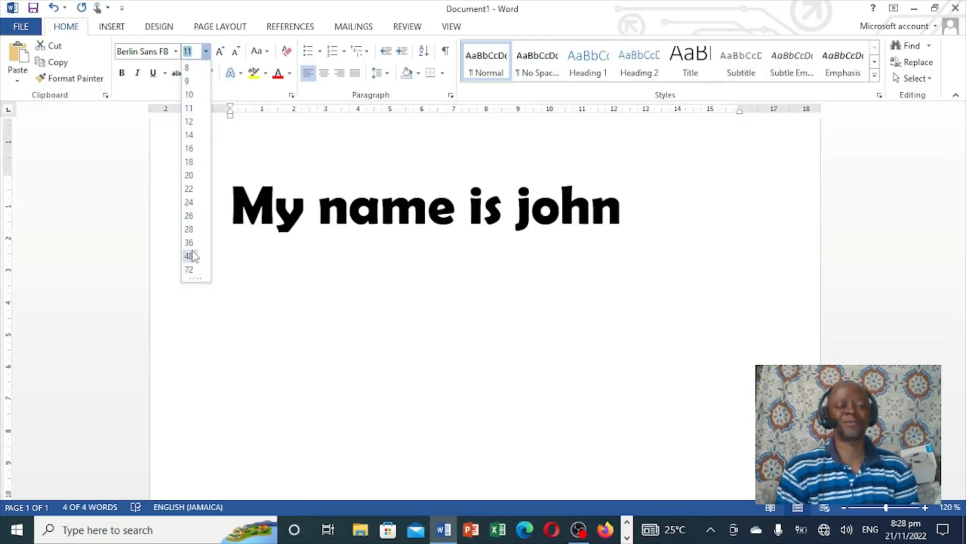
click(189, 135)
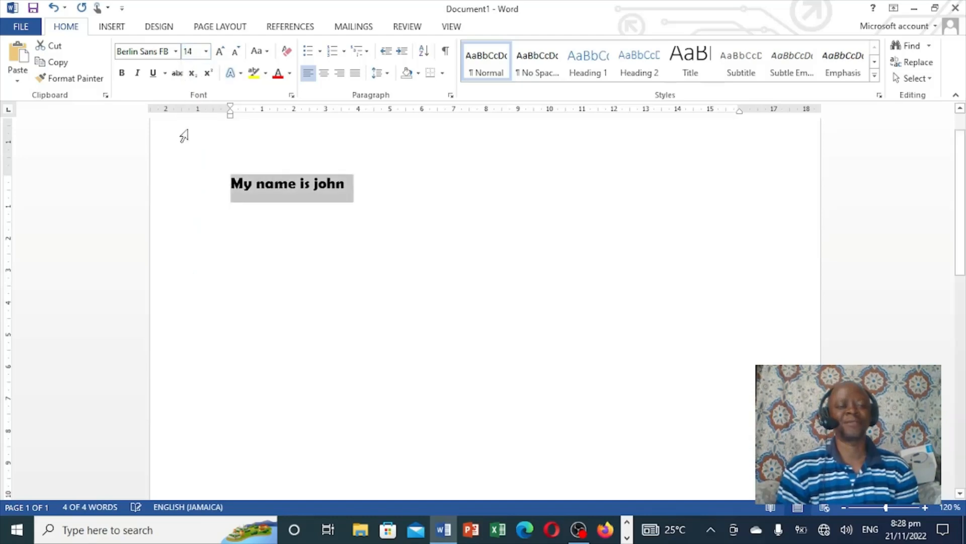
click(221, 52)
click(220, 52)
click(220, 52)
click(221, 52)
click(220, 52)
click(220, 52)
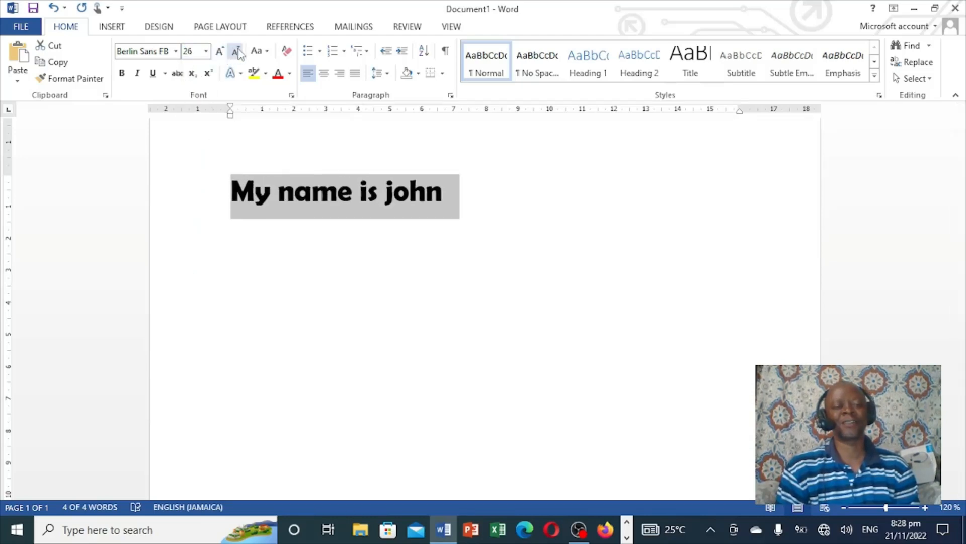
click(236, 52)
click(237, 52)
click(237, 52)
click(237, 52)
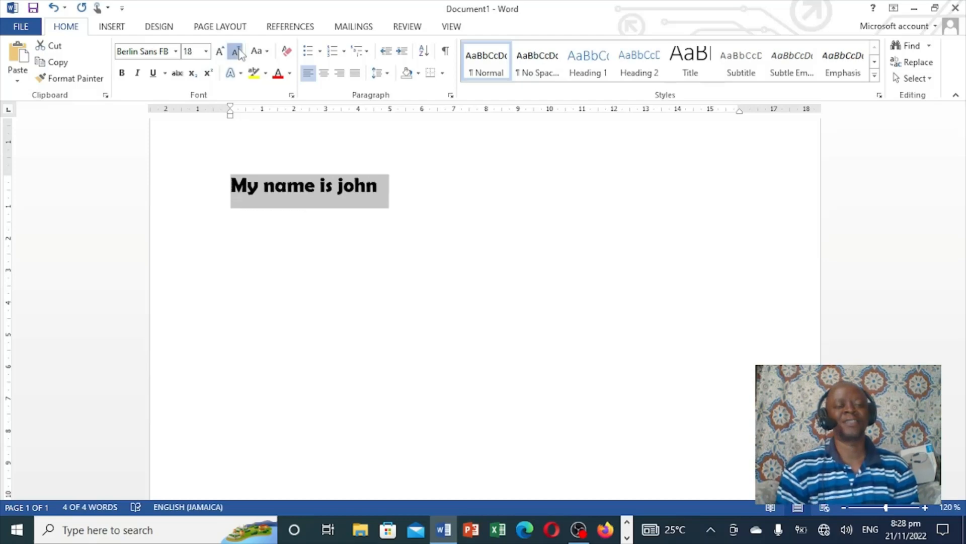
click(237, 52)
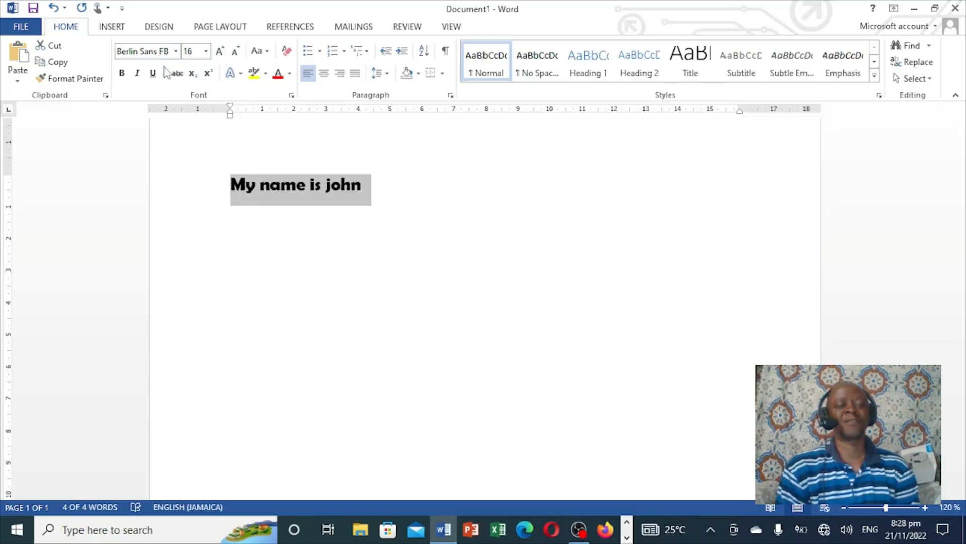
Make the text bold, and toggle italic on and off
click(122, 73)
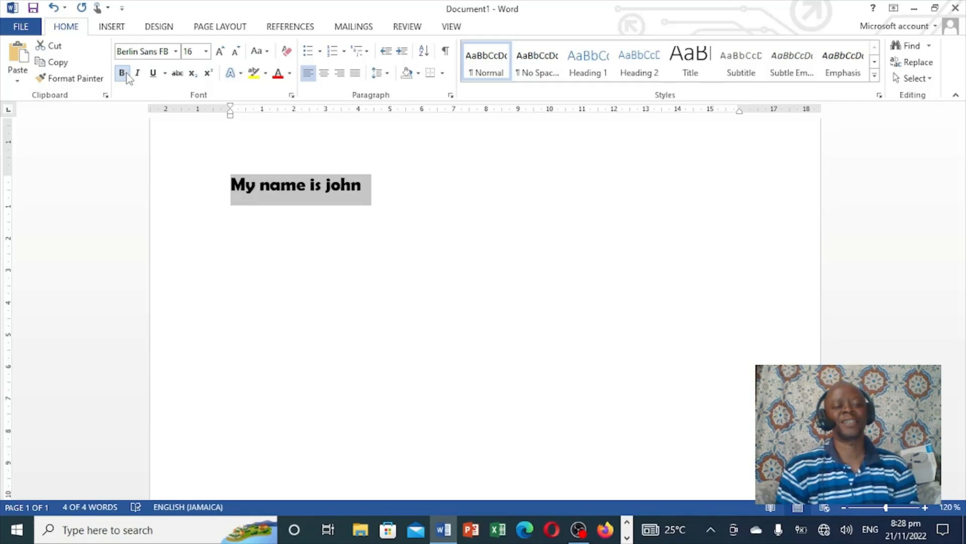
click(139, 75)
click(139, 76)
Examine the underline style options and the text effects gallery without applying any
click(163, 75)
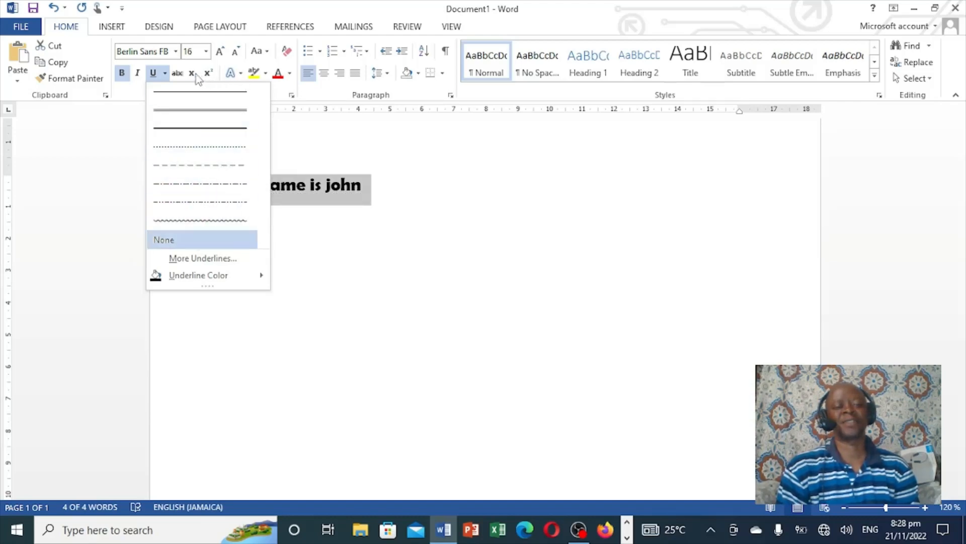
click(240, 74)
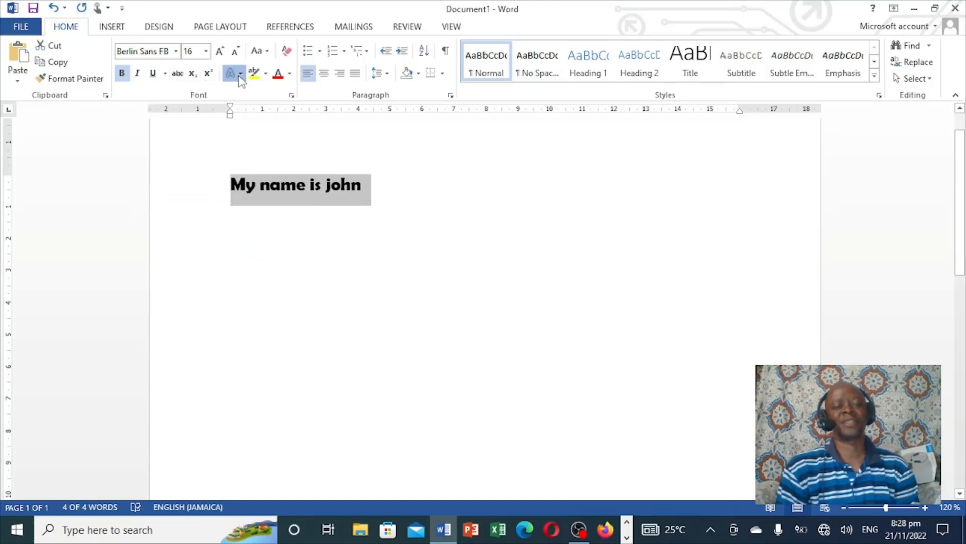
click(240, 75)
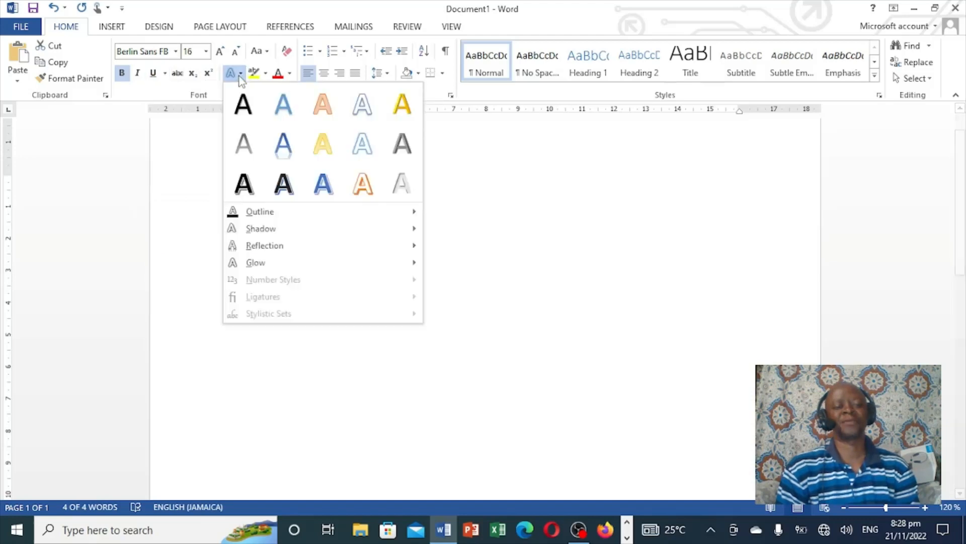
click(197, 165)
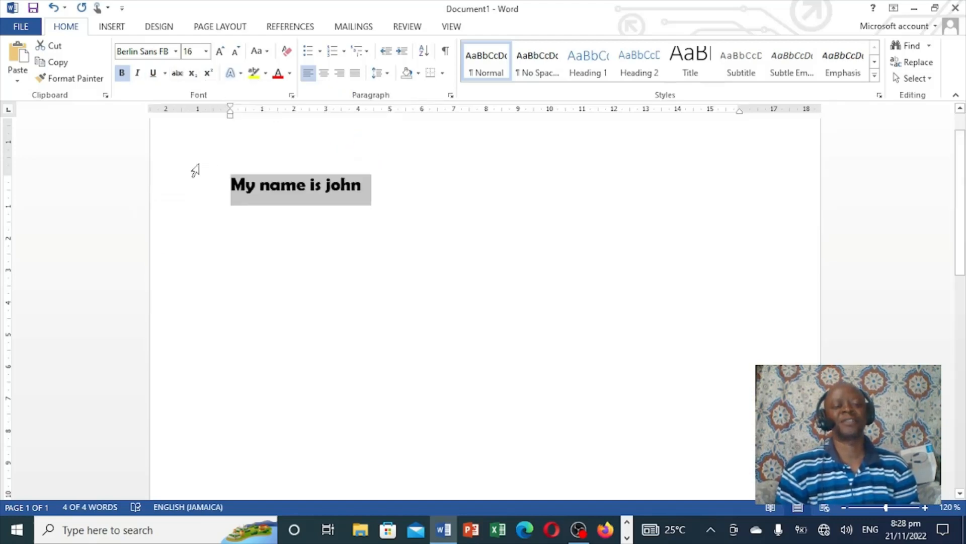
Open the highlight colour and font colour palettes and close them without choosing a colour
click(266, 73)
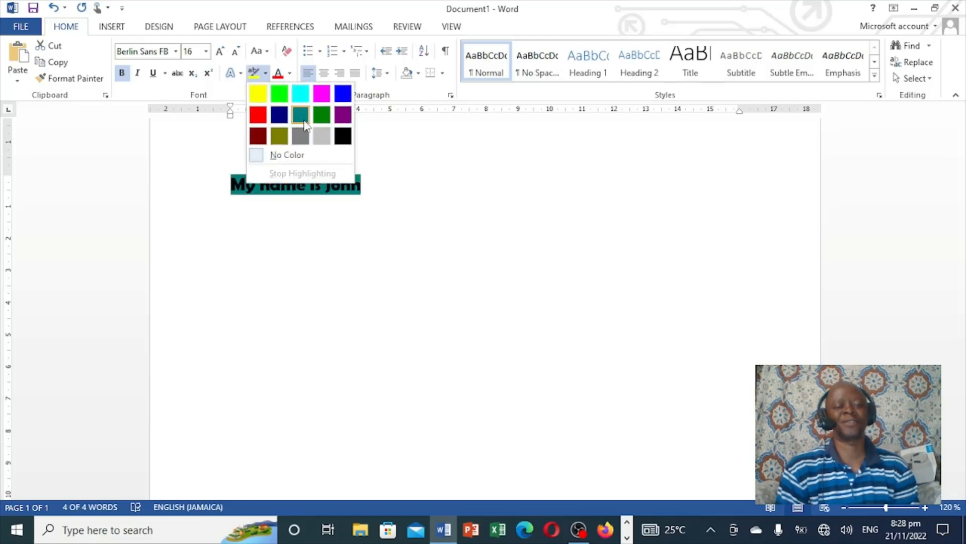
click(369, 136)
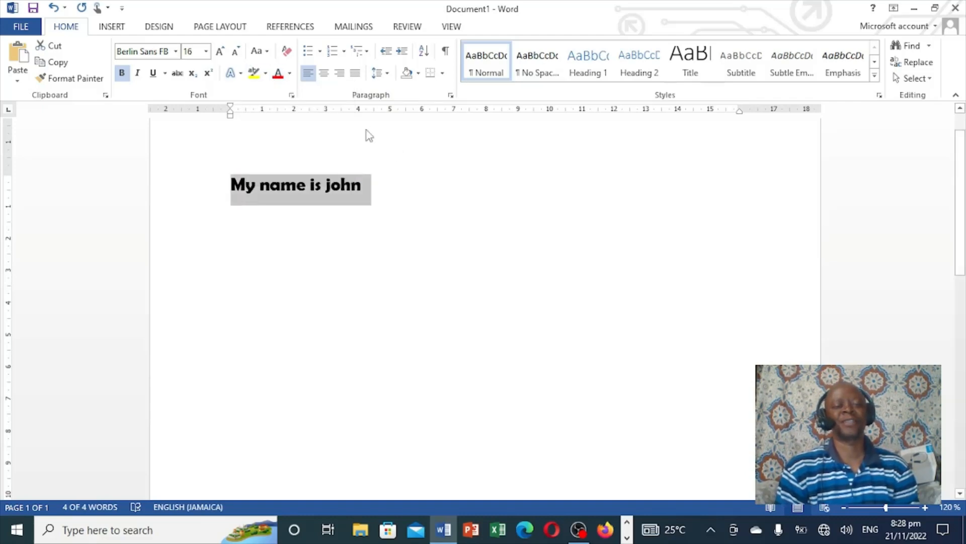
click(290, 73)
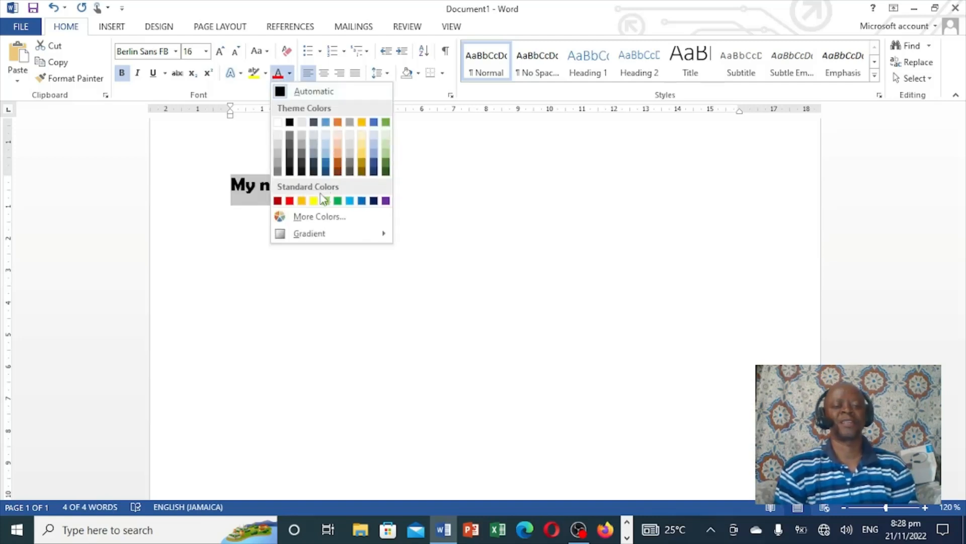
click(408, 194)
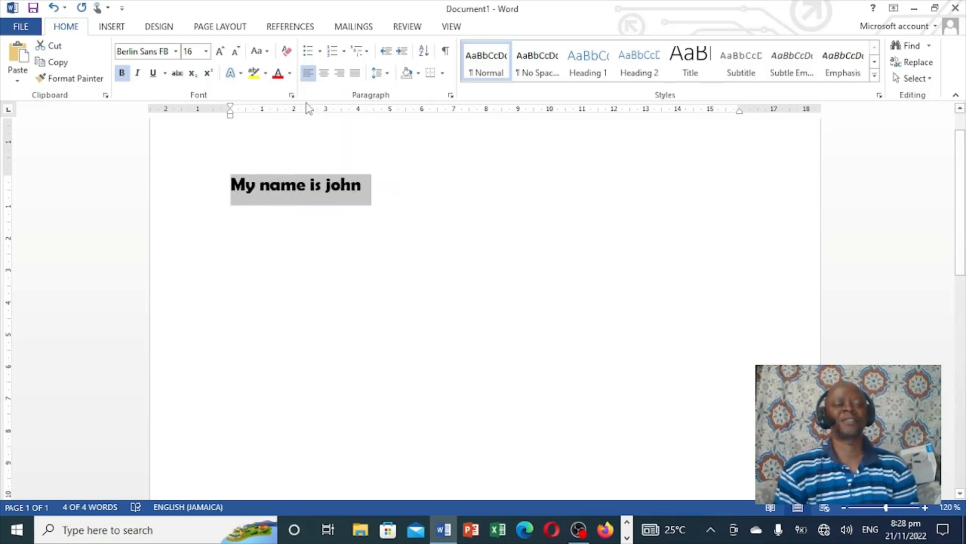
Change the text's case to UPPERCASE
click(268, 53)
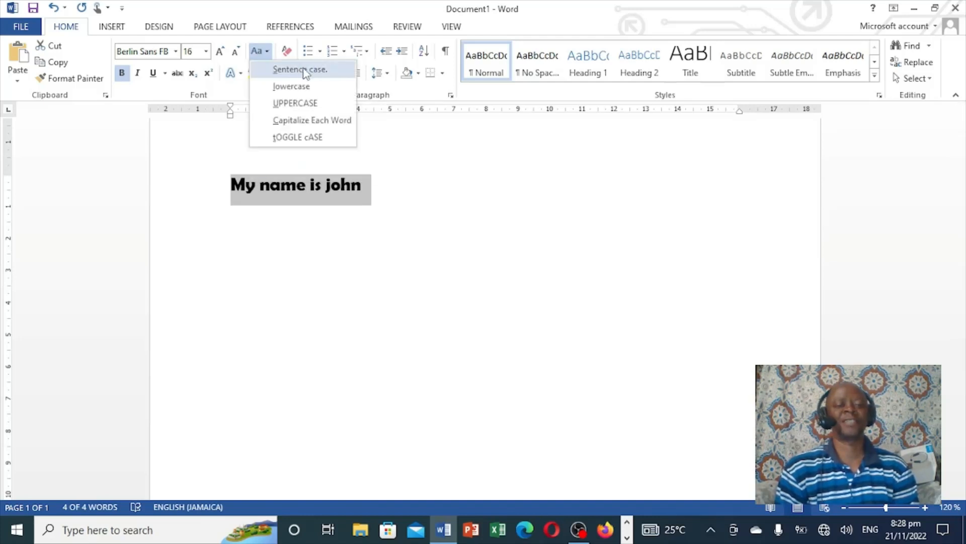
click(301, 104)
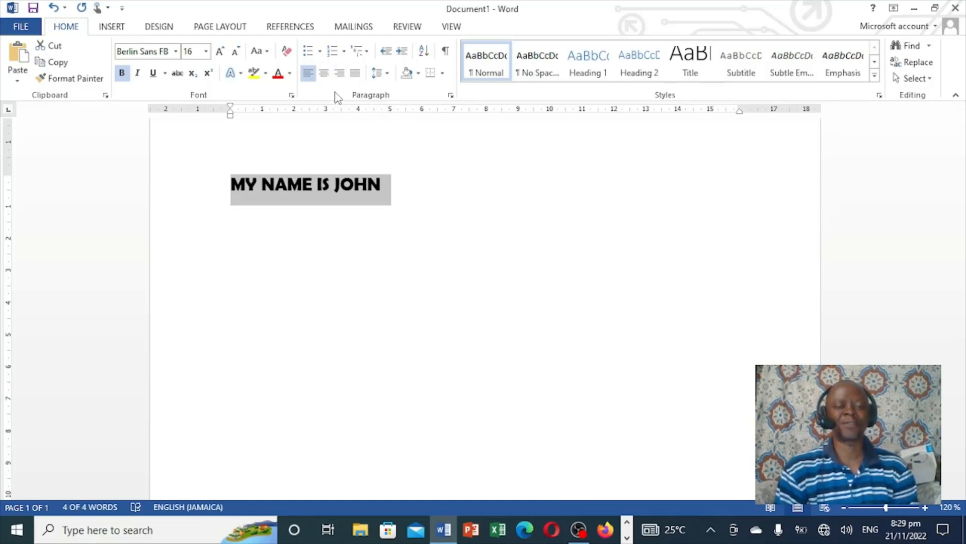
Align the text centre, then right, then back to left
click(326, 76)
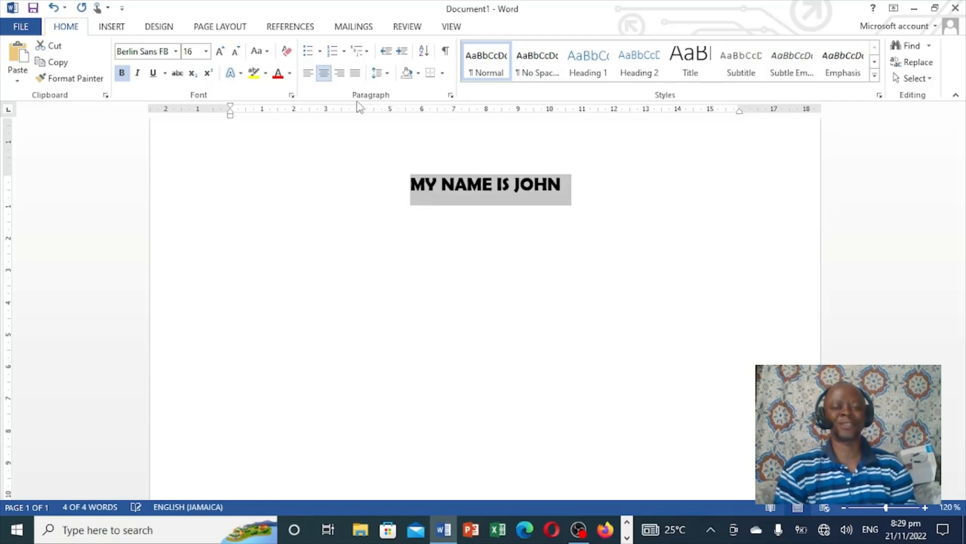
click(343, 74)
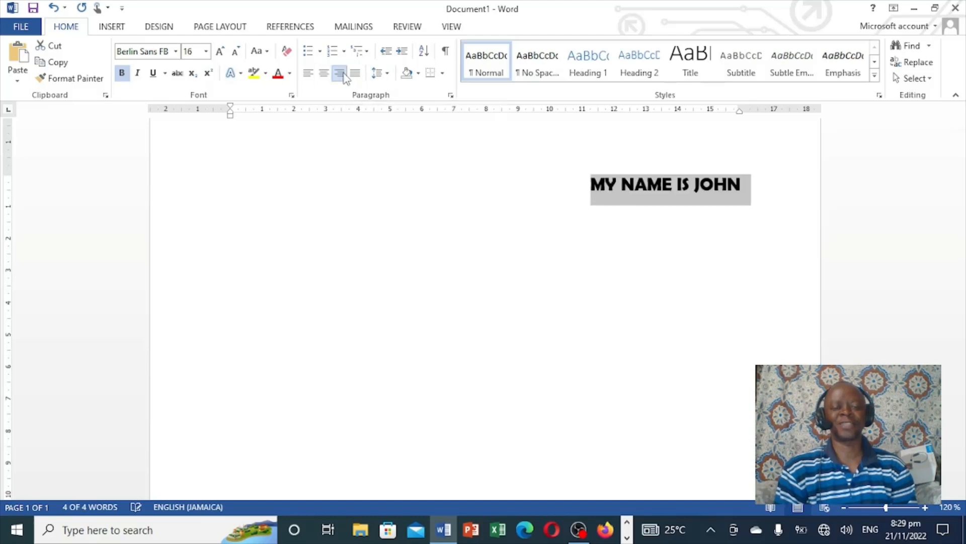
click(309, 75)
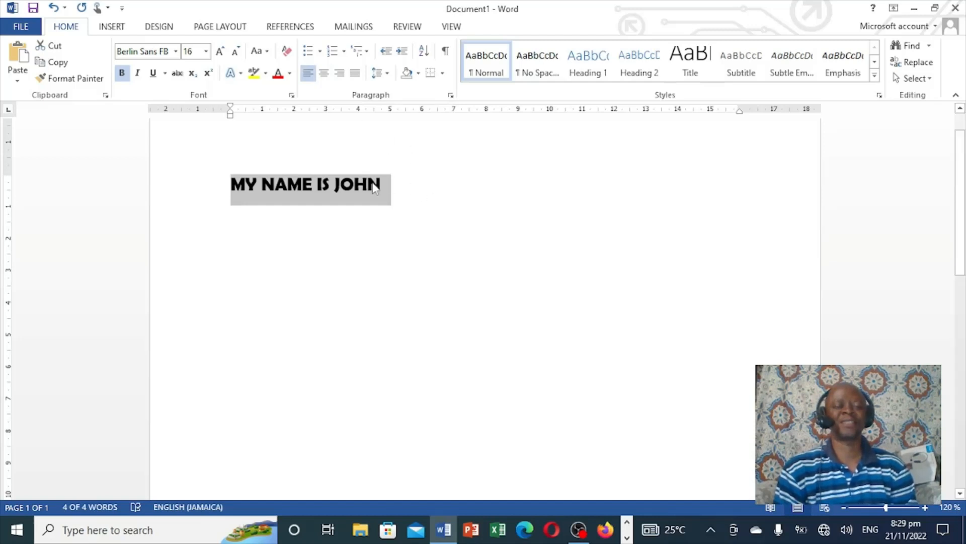
Delete the line MY NAME IS JOHN from the document
click(427, 195)
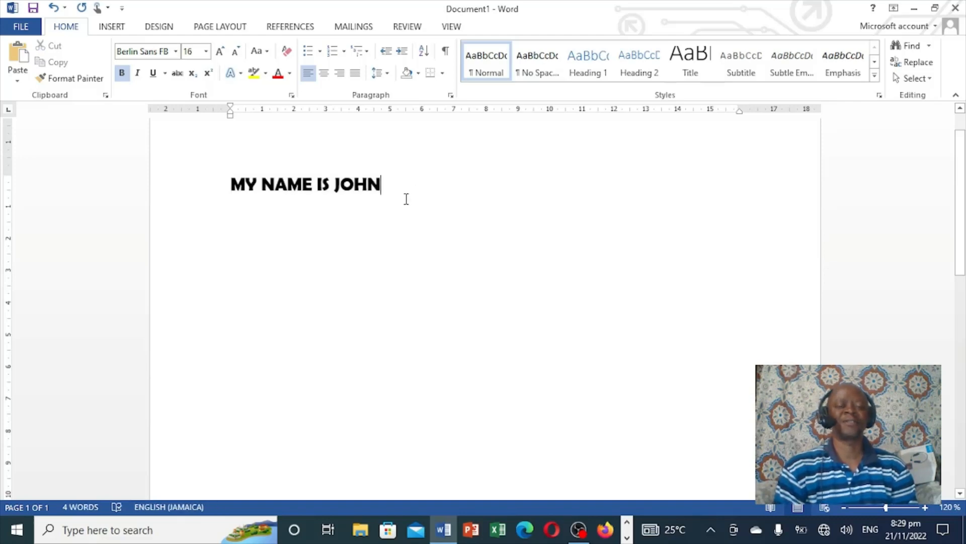
key(BackSpace)
key(BackSpace)
key(BackSpace)
key(BackSpace)
key(BackSpace)
key(BackSpace)
key(BackSpace)
key(BackSpace)
key(BackSpace)
key(BackSpace)
key(BackSpace)
key(BackSpace)
key(BackSpace)
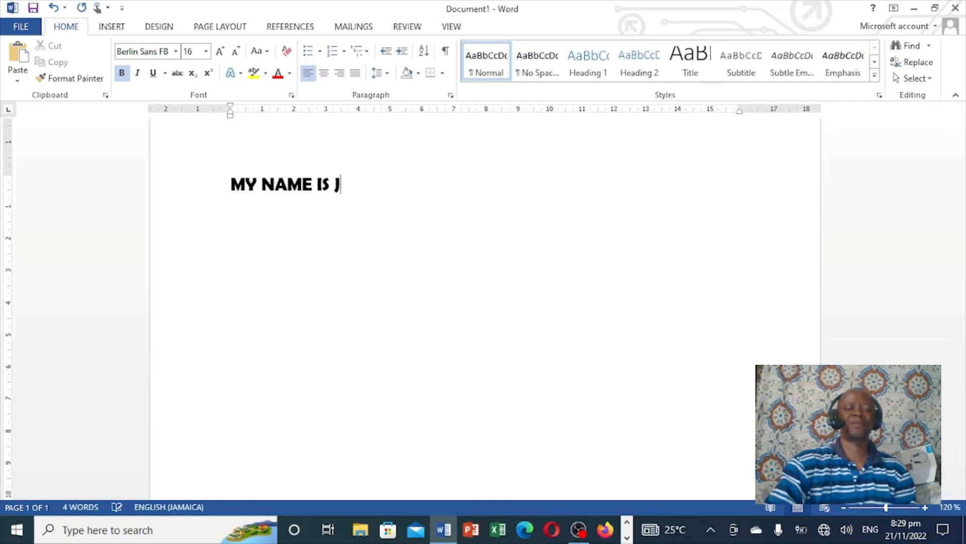
key(BackSpace)
key(BackSpace)
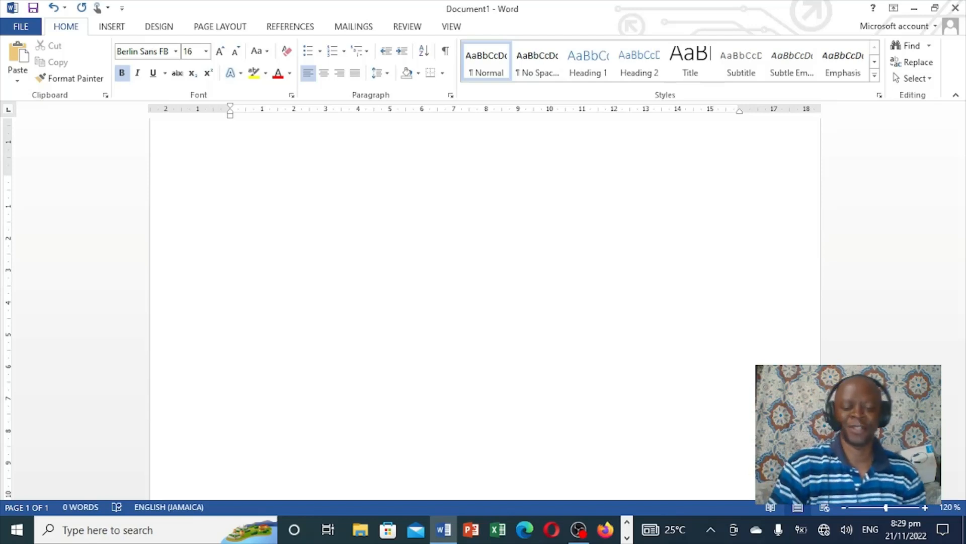
Generate seven paragraphs of sample text by entering =rand(7)
text(=)
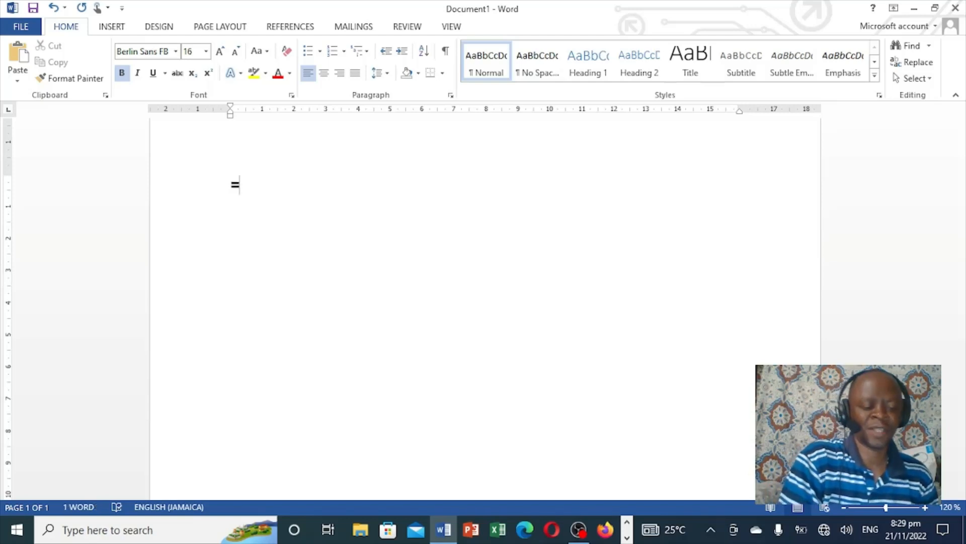
text(rand)
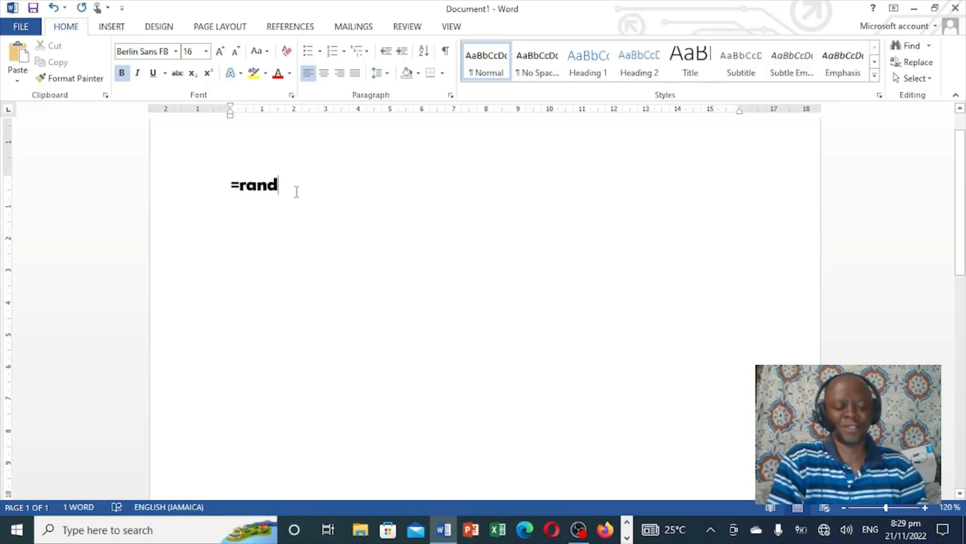
text(()
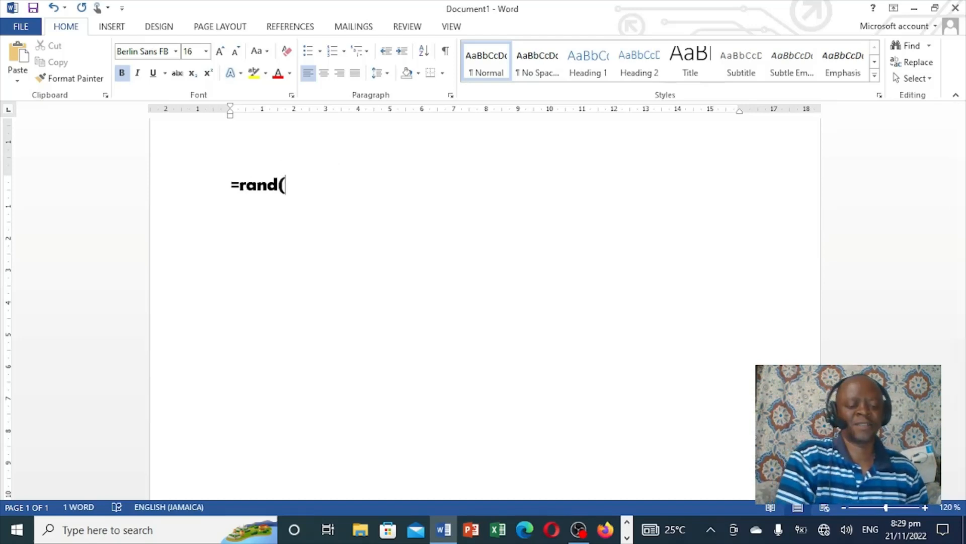
text(7)
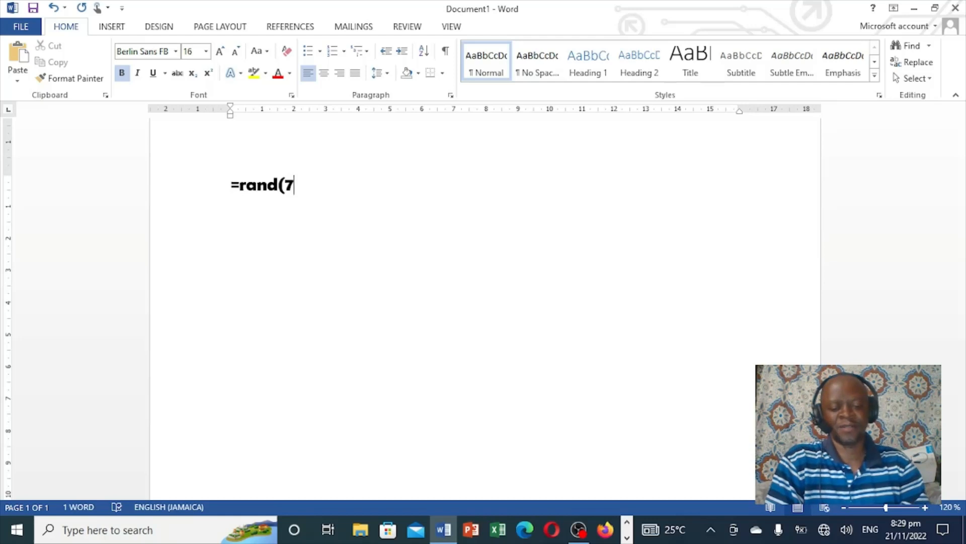
text())
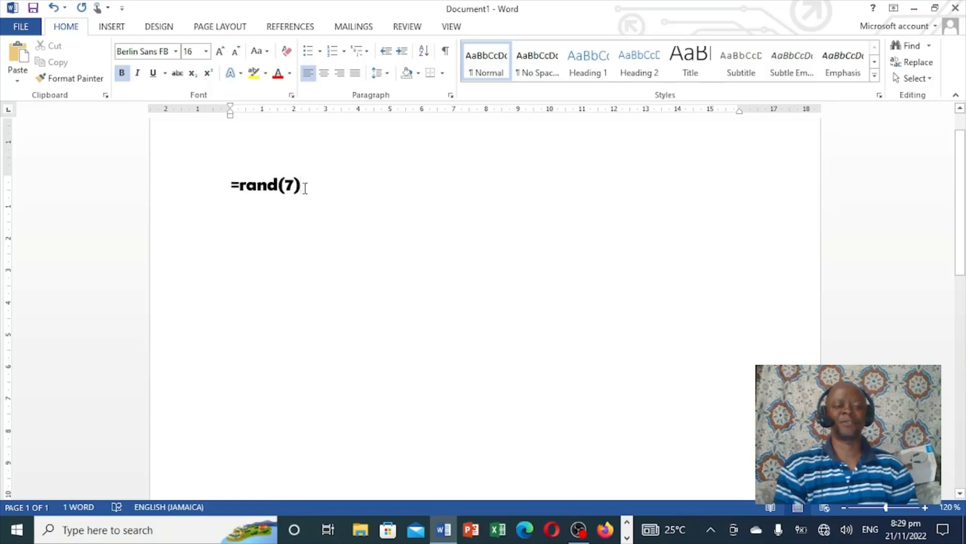
key(Return)
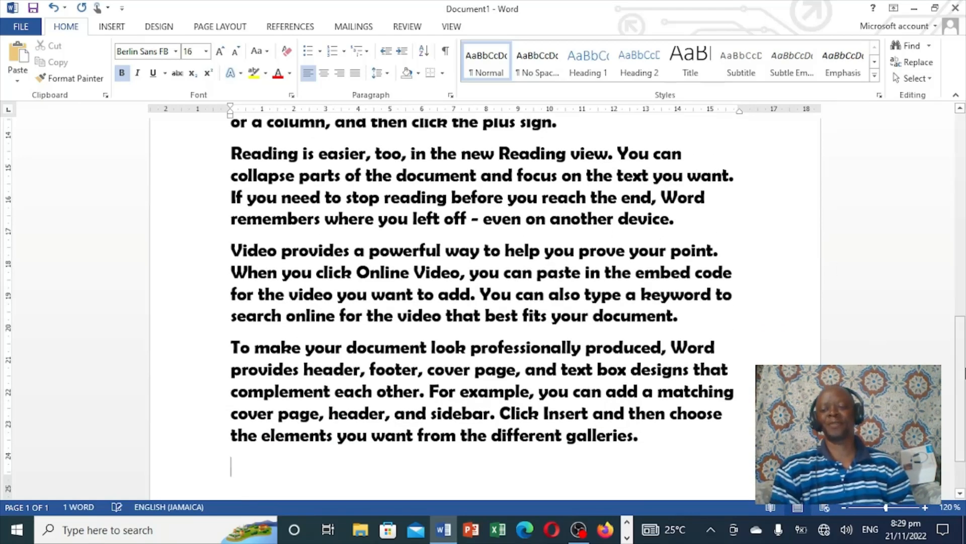
Insert a Blank header on the page
drag(963, 374, 965, 174)
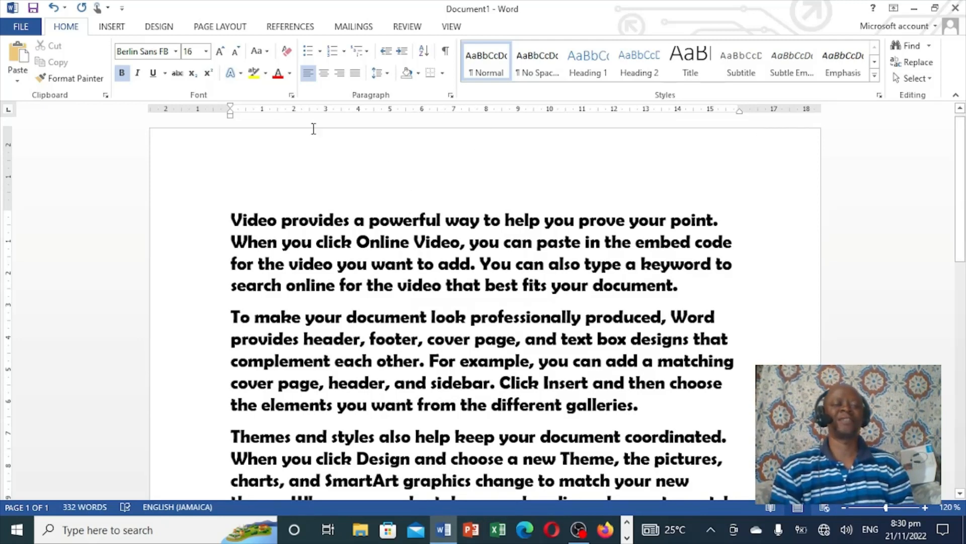
click(108, 28)
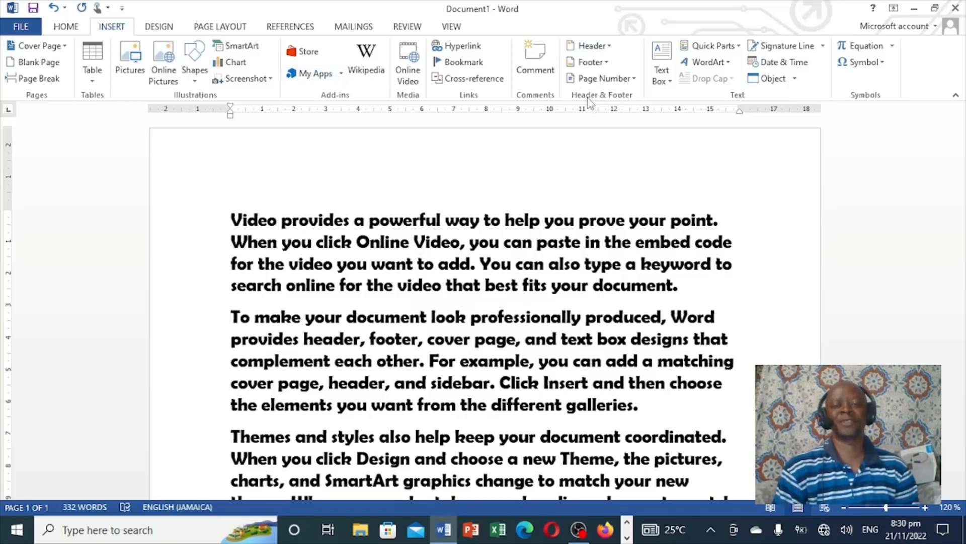
click(610, 47)
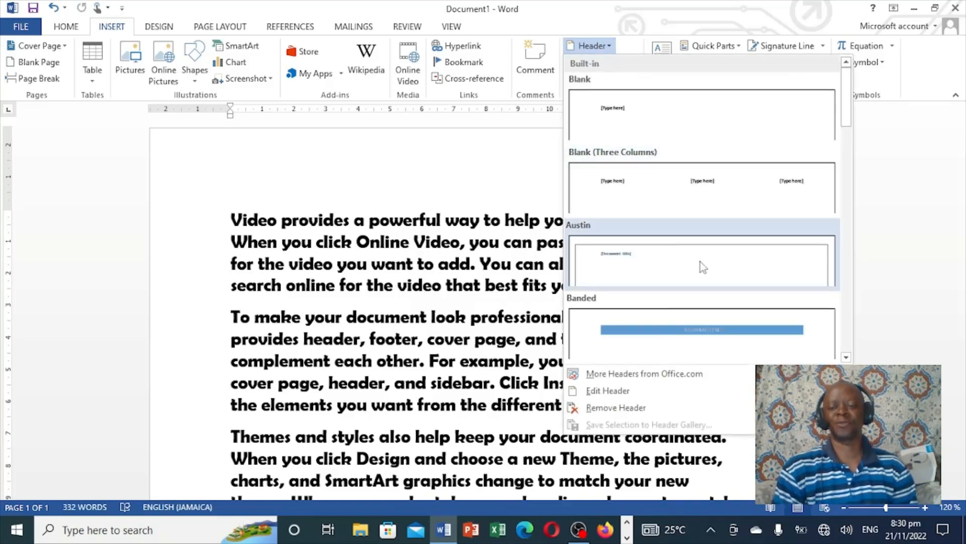
mouse_move(626, 377)
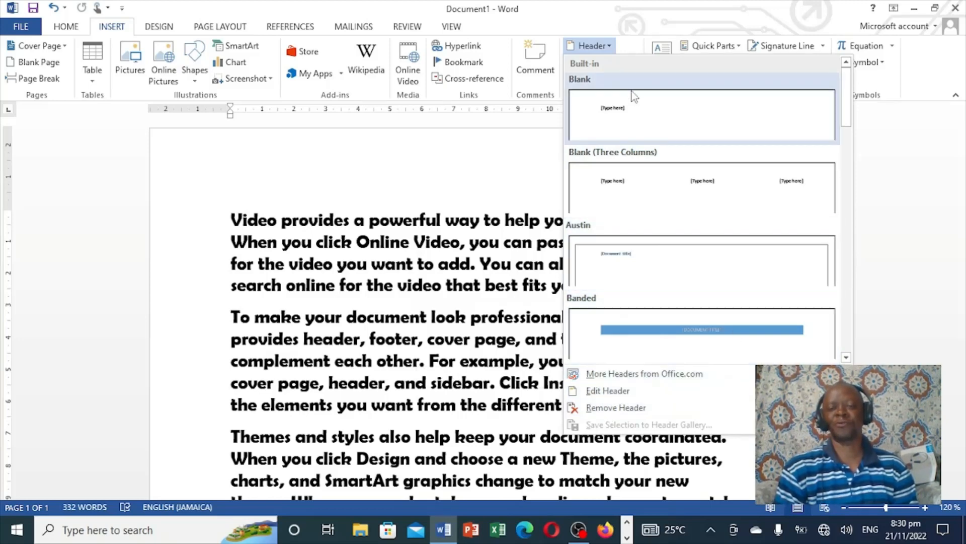
click(619, 107)
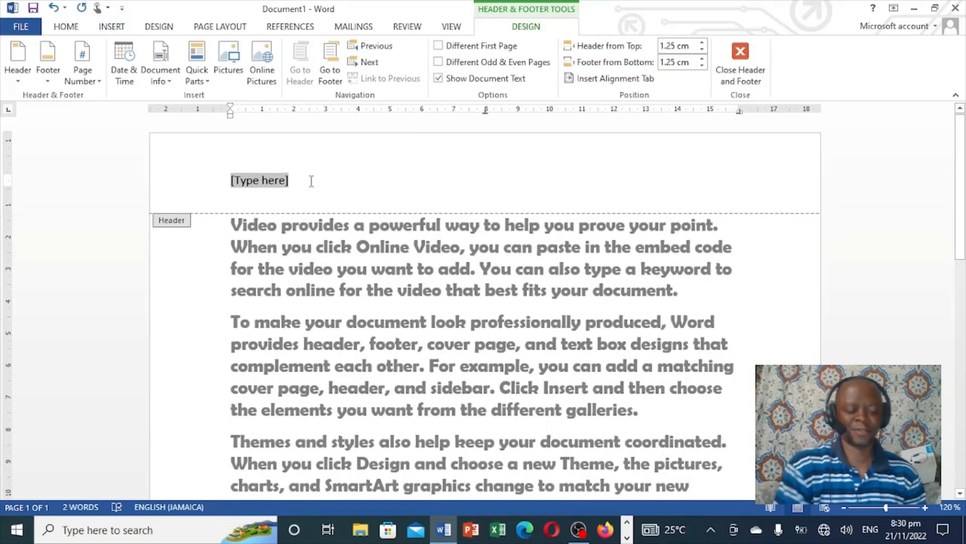
Enter ALL ABOUT COMPUTER as the header text
text(A)
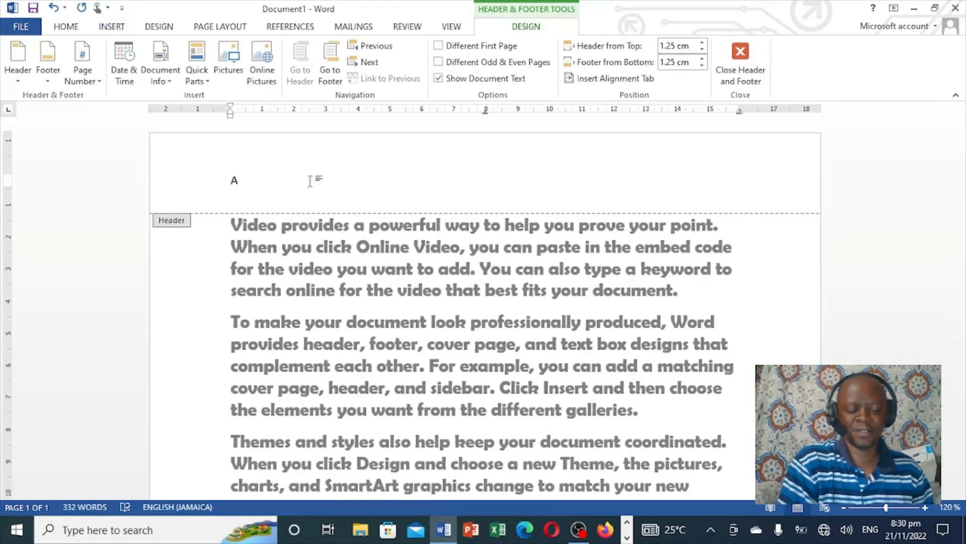
text(LL A)
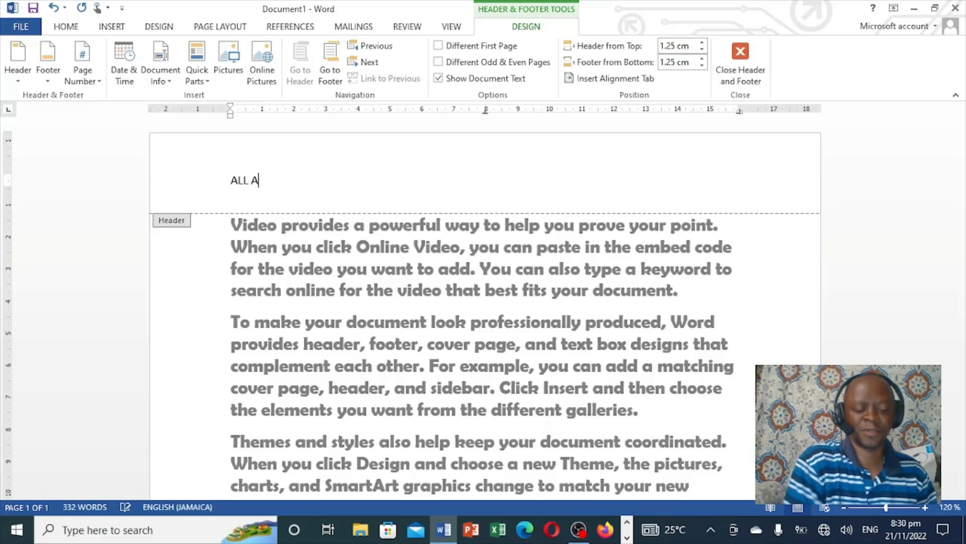
text(N)
text(B)
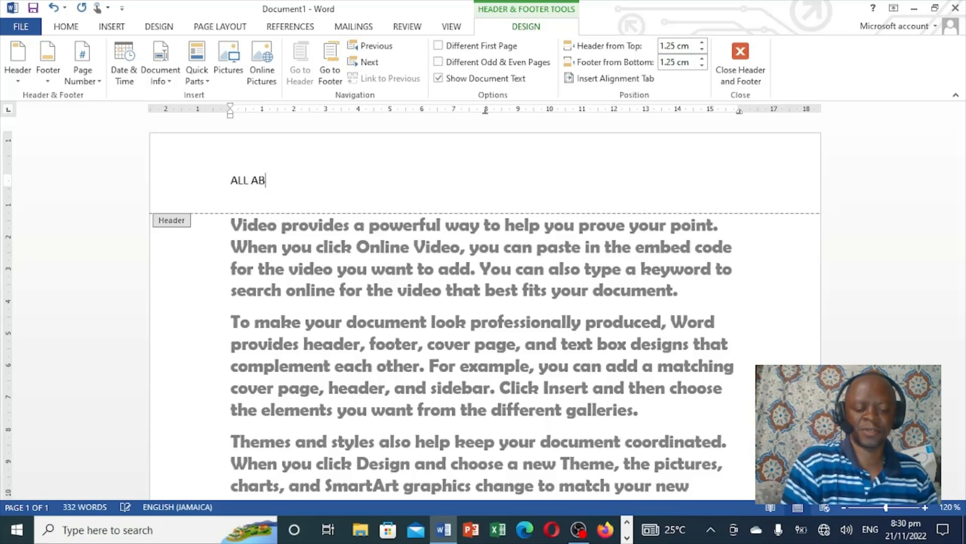
text(OUT C)
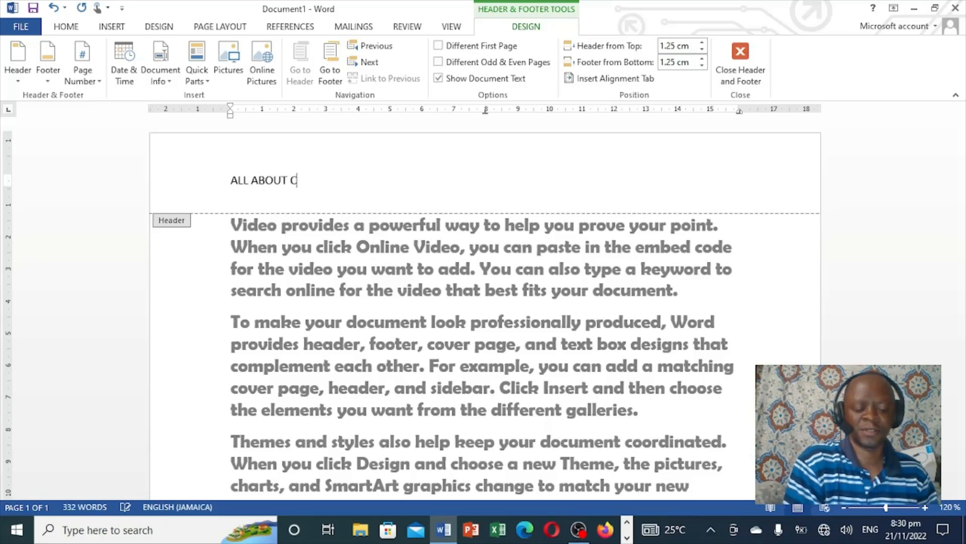
text(OMPU)
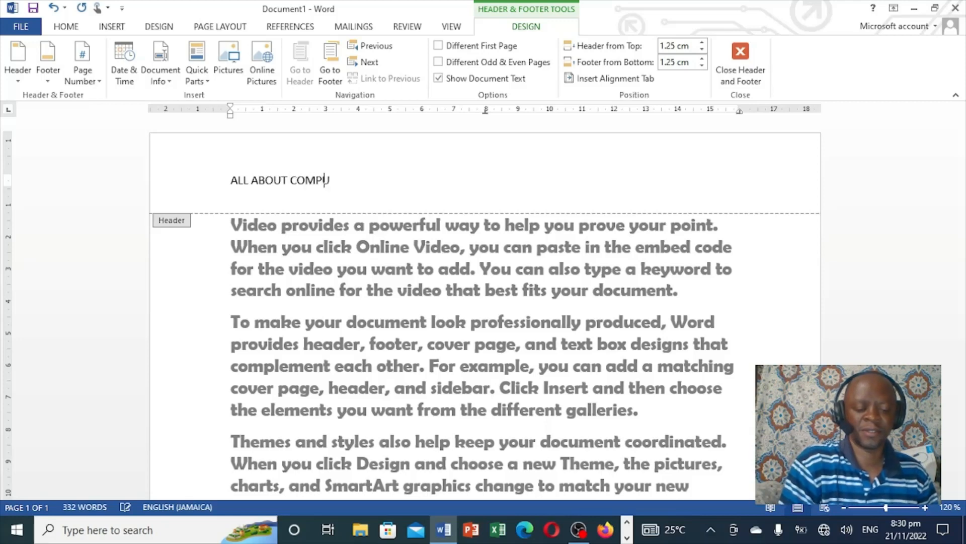
text(TER)
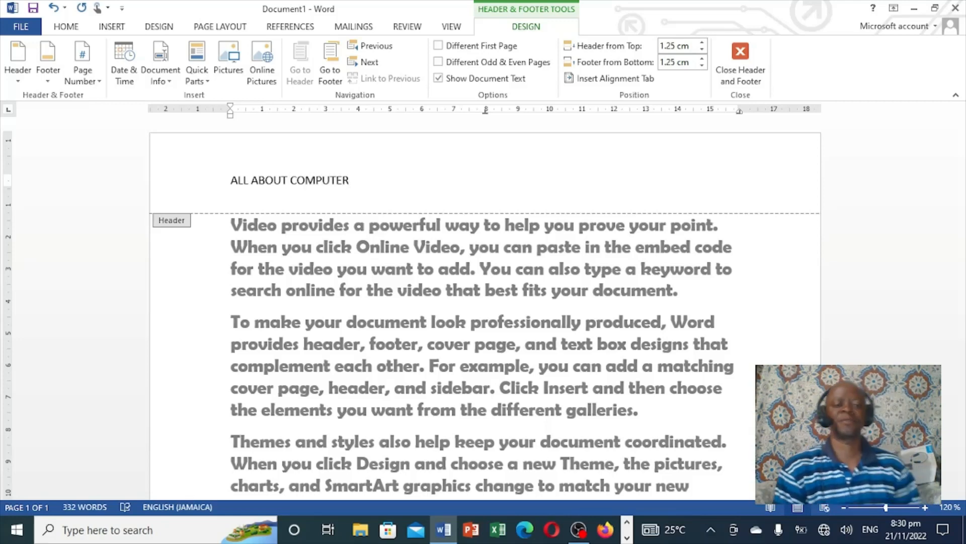
Centre the header text and set its font size to 16
drag(356, 180, 221, 179)
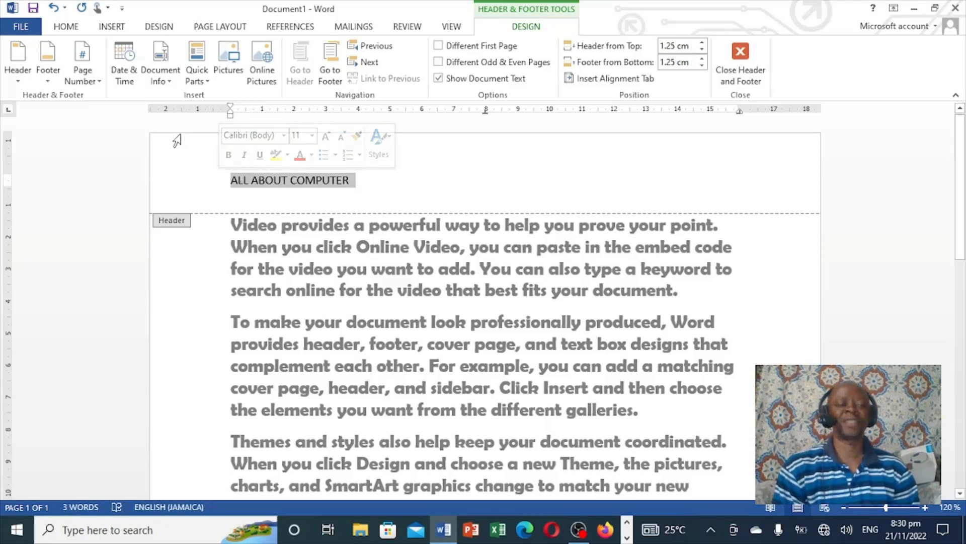
click(70, 30)
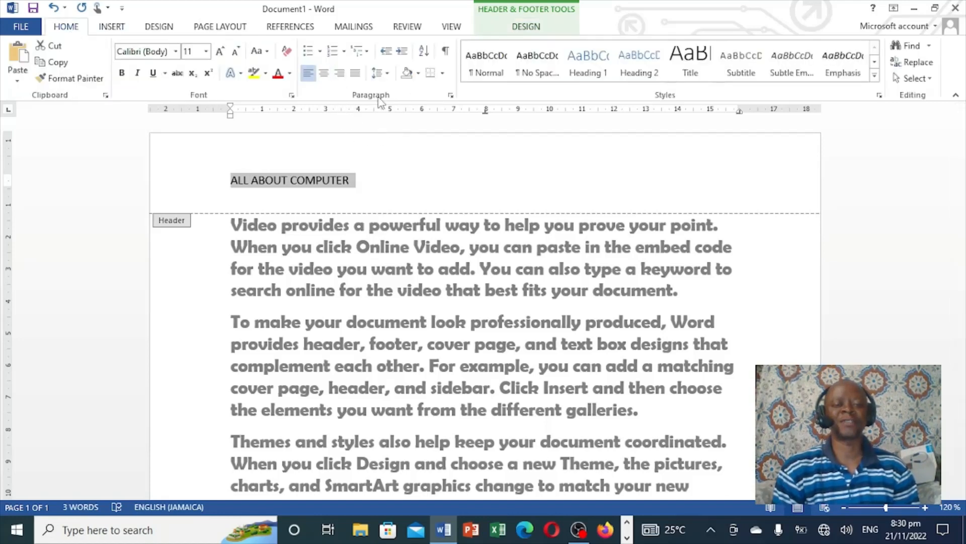
click(328, 74)
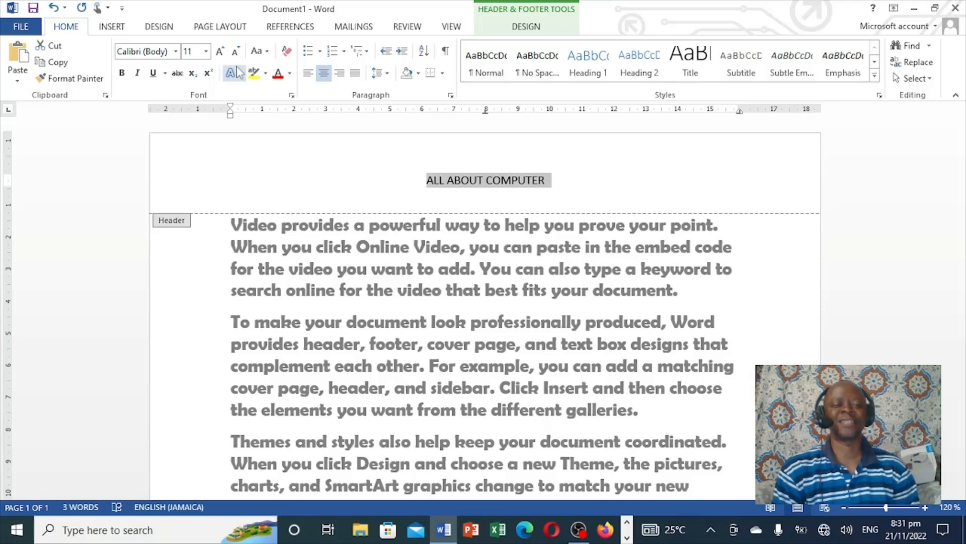
click(205, 53)
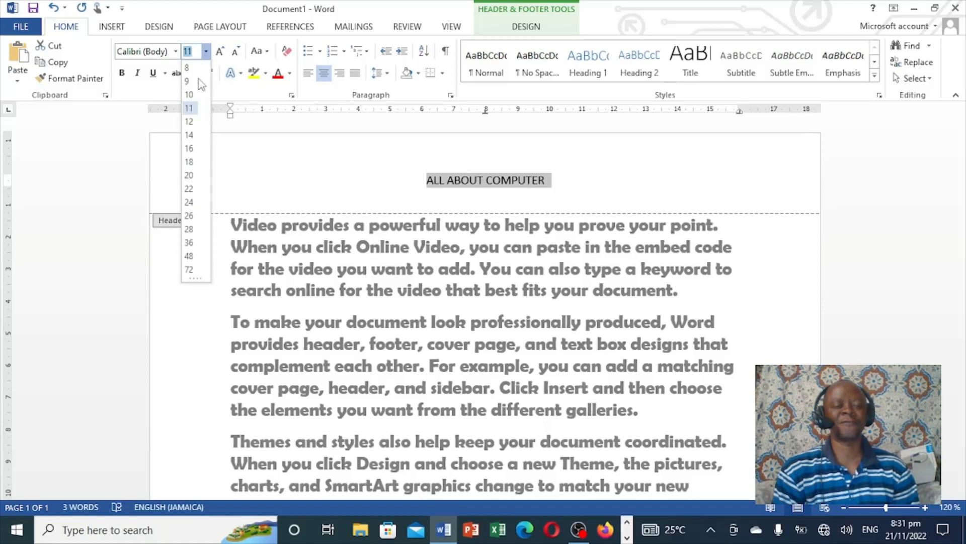
click(190, 149)
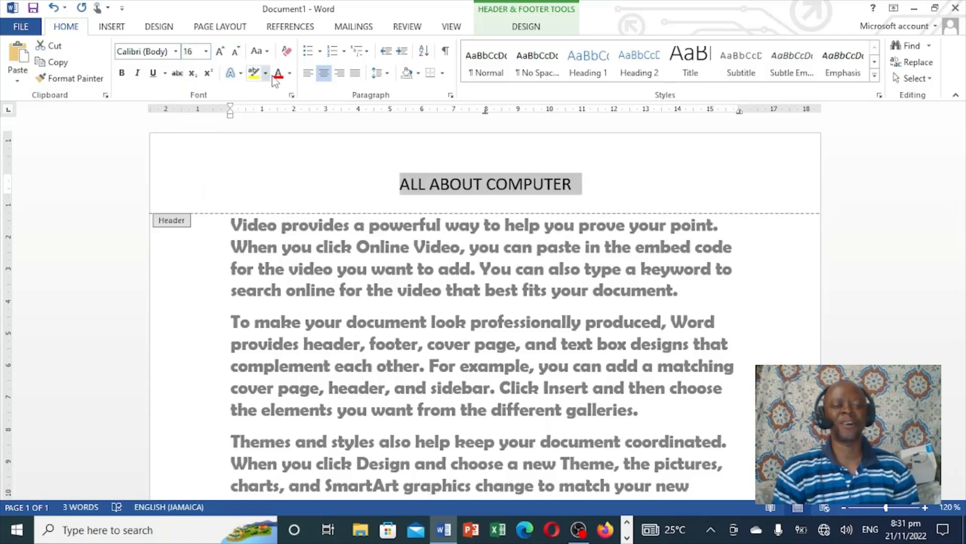
Colour the header text red and close the header and footer
click(290, 73)
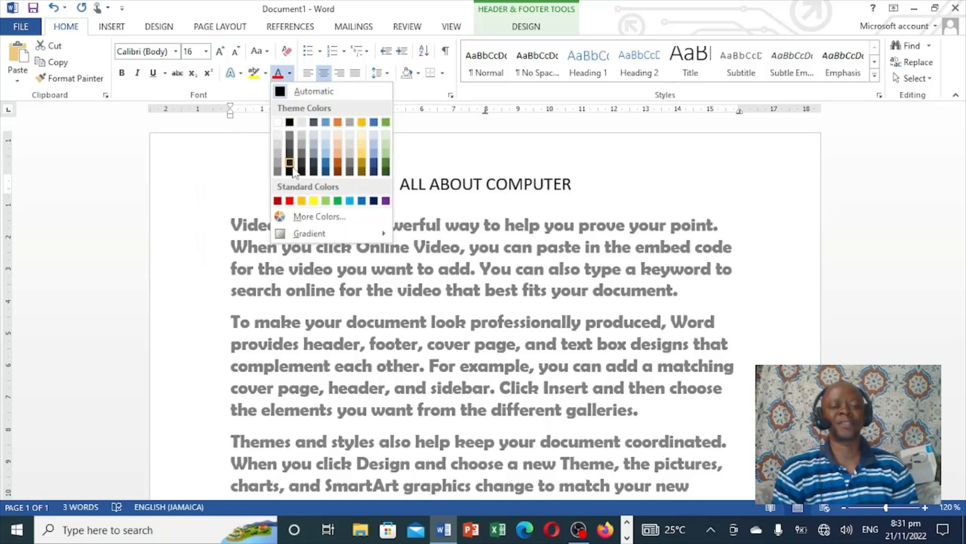
click(290, 201)
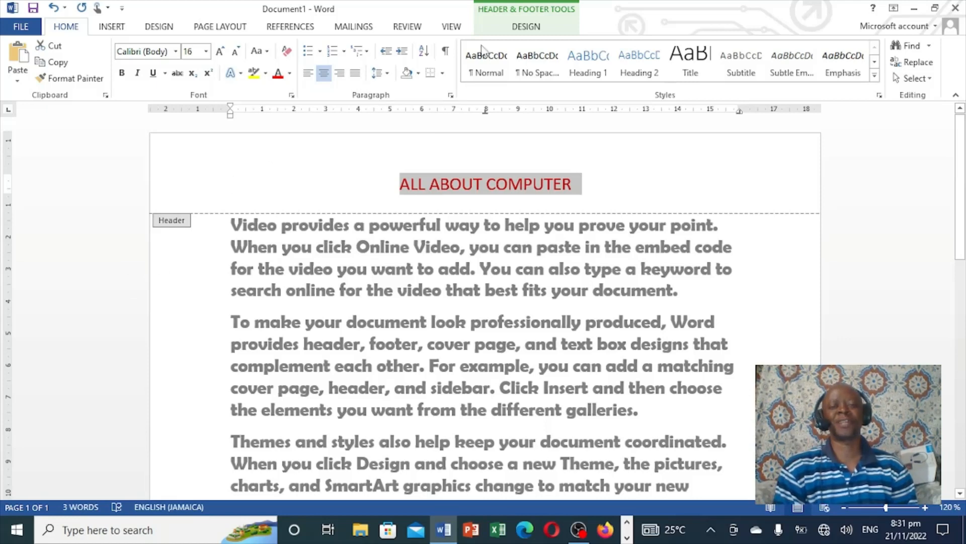
click(536, 29)
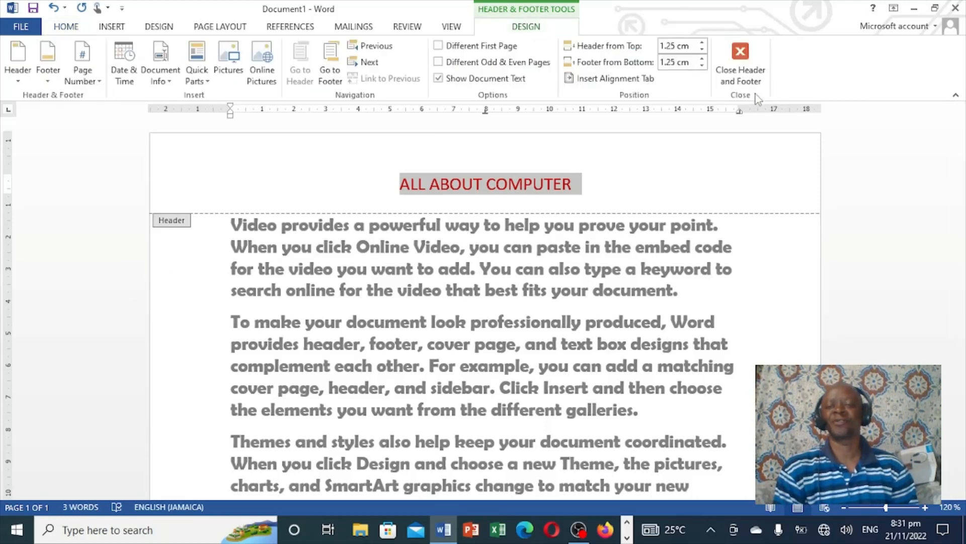
click(742, 57)
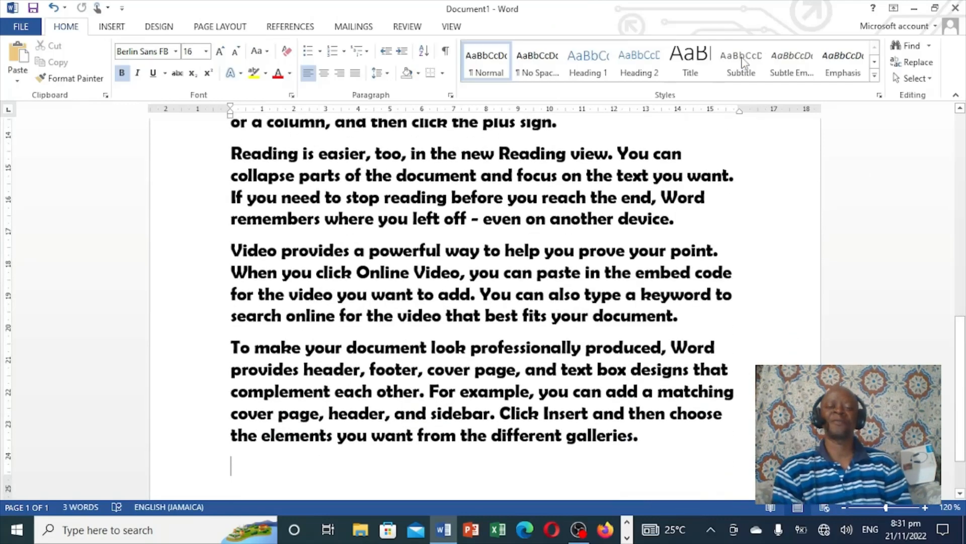
Apply a Dropped drop cap to the first letter of the first paragraph
drag(963, 320, 962, 121)
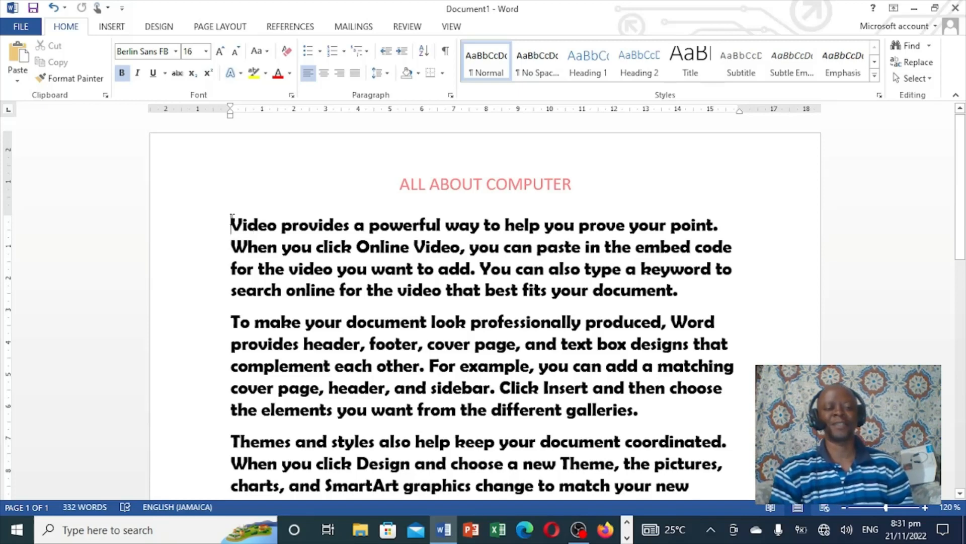
drag(231, 225, 242, 225)
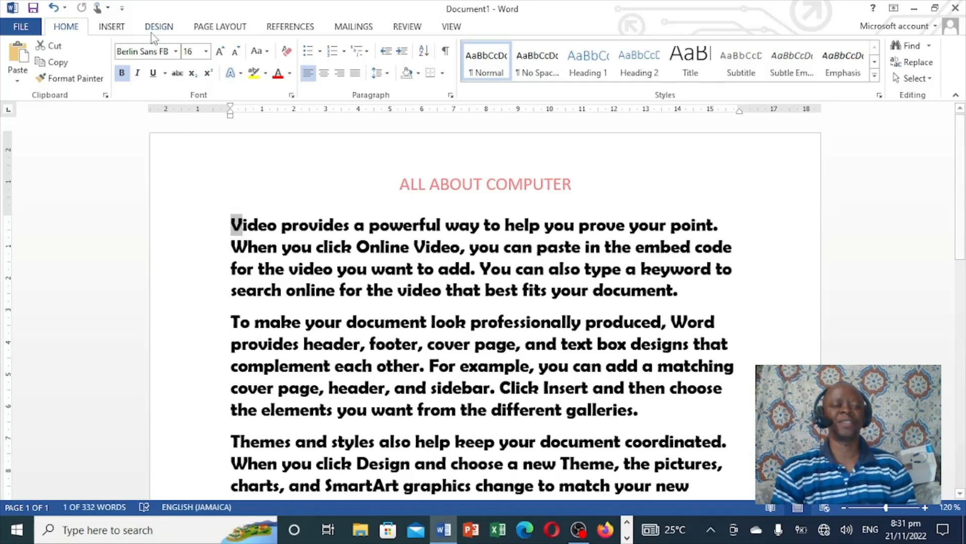
click(111, 28)
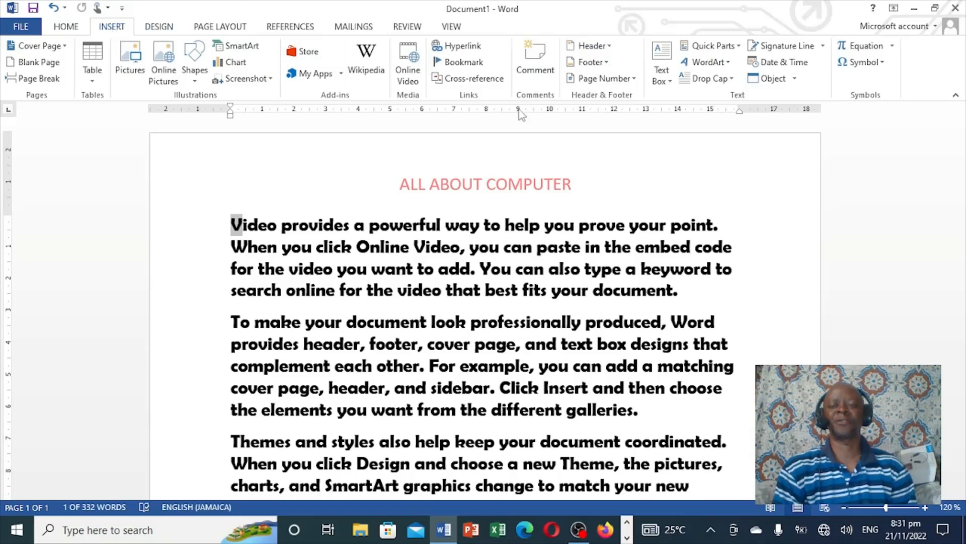
click(735, 80)
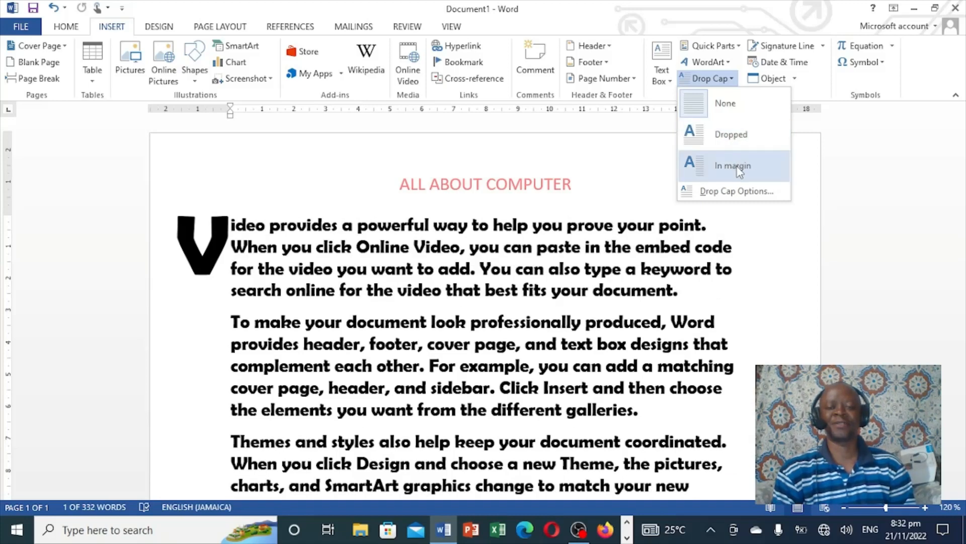
click(742, 141)
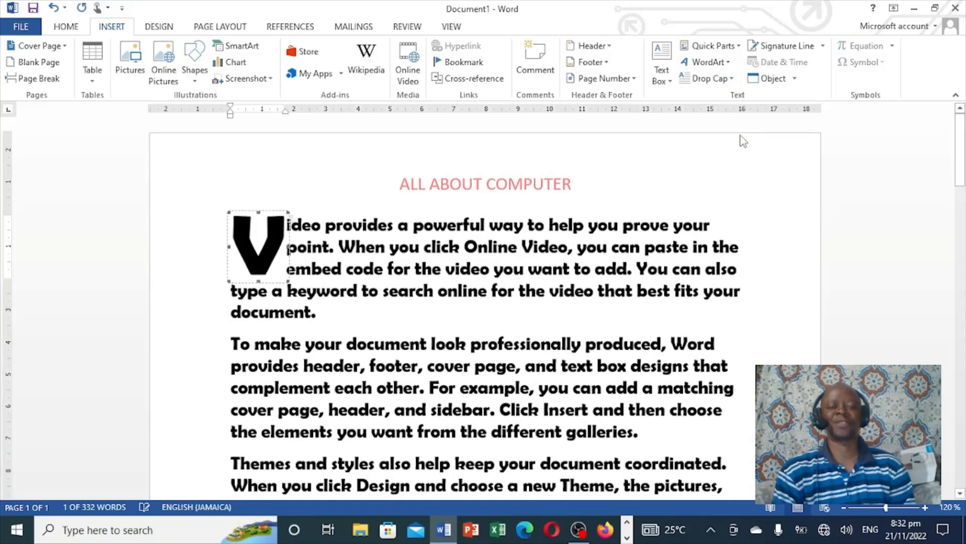
click(759, 285)
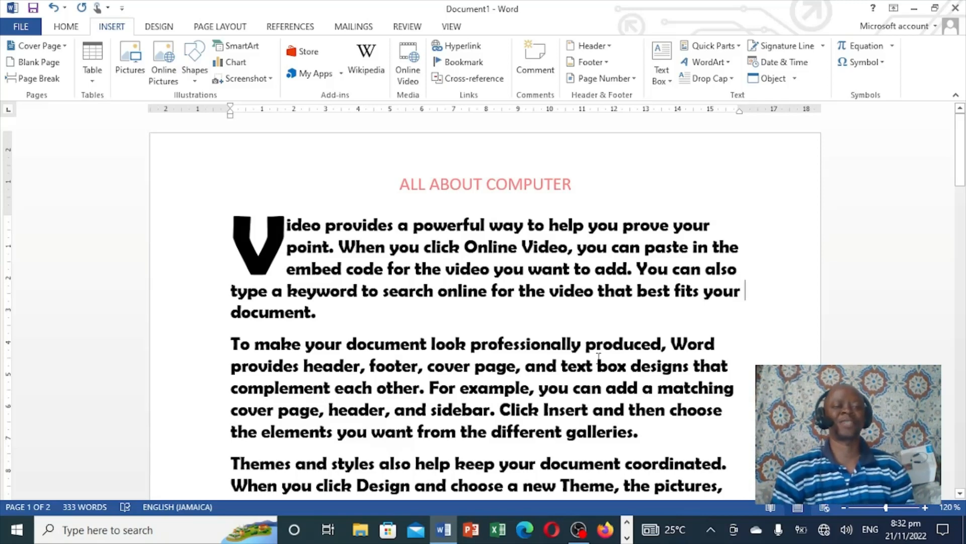
Open the page border settings and choose a Box page border with the teal and purple decorative art
click(158, 29)
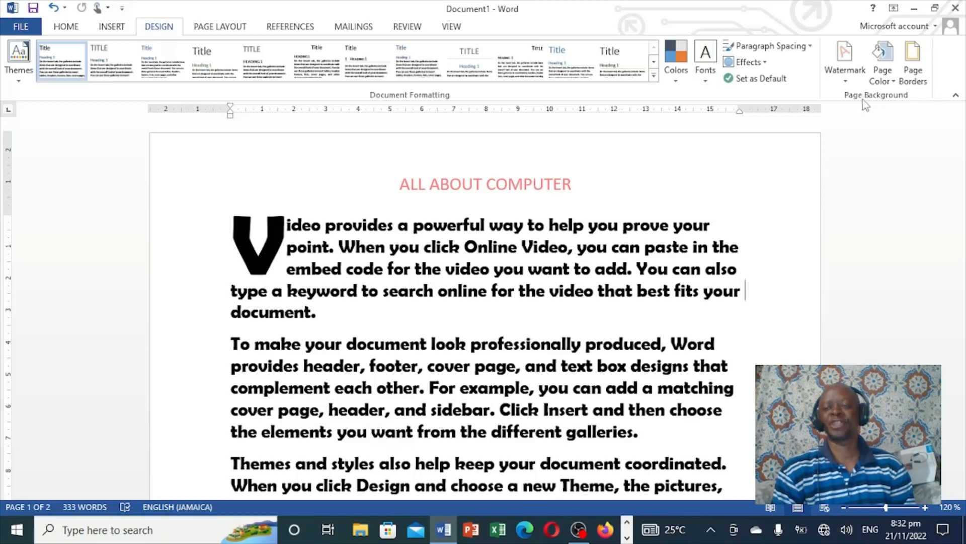
click(914, 60)
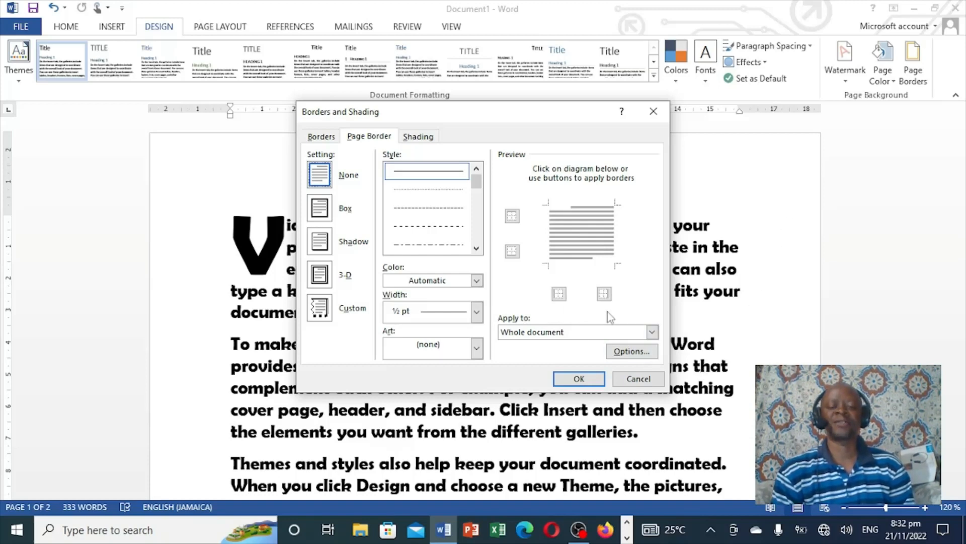
click(427, 207)
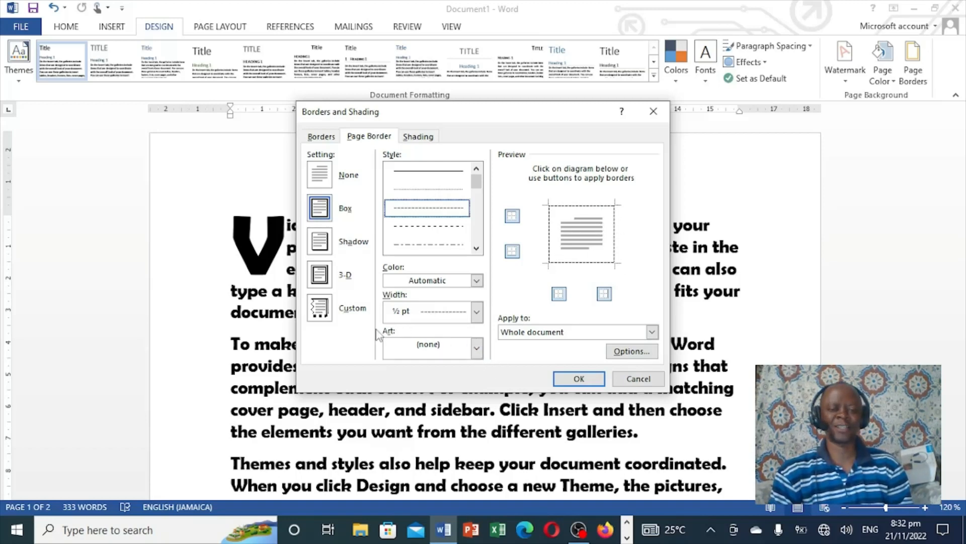
click(476, 348)
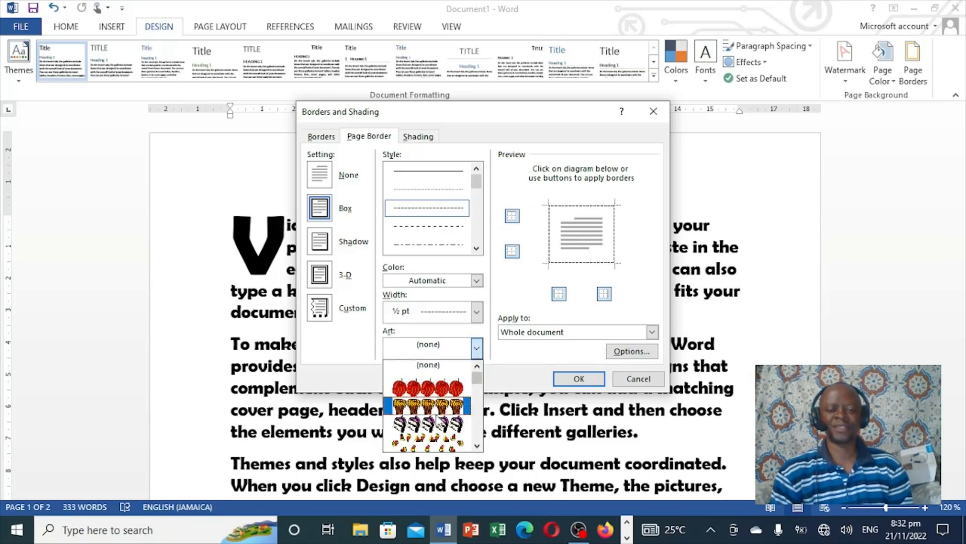
click(434, 398)
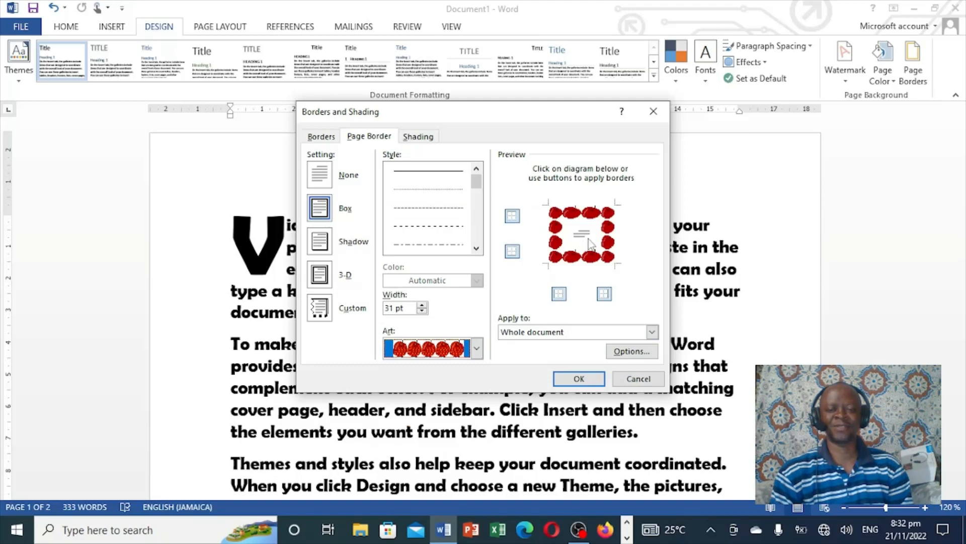
click(476, 350)
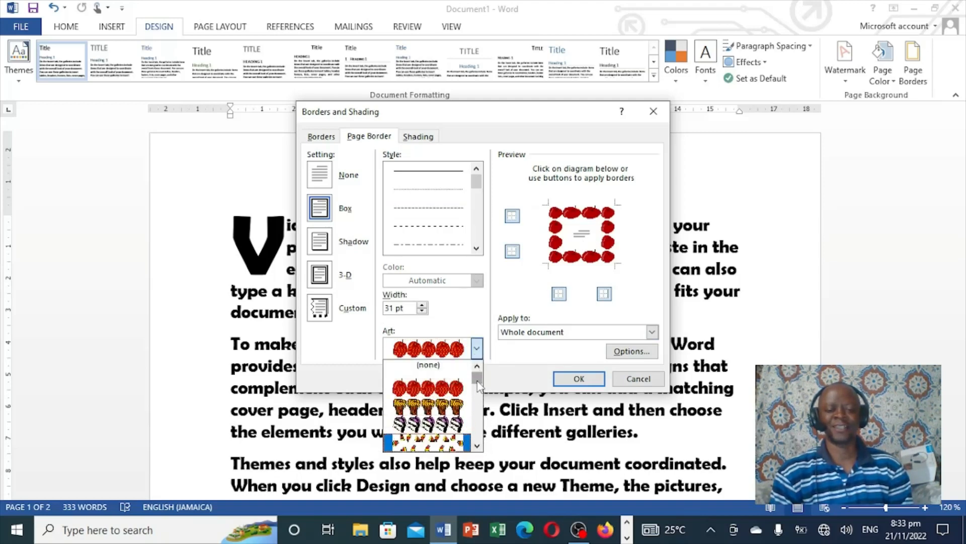
drag(479, 385, 478, 403)
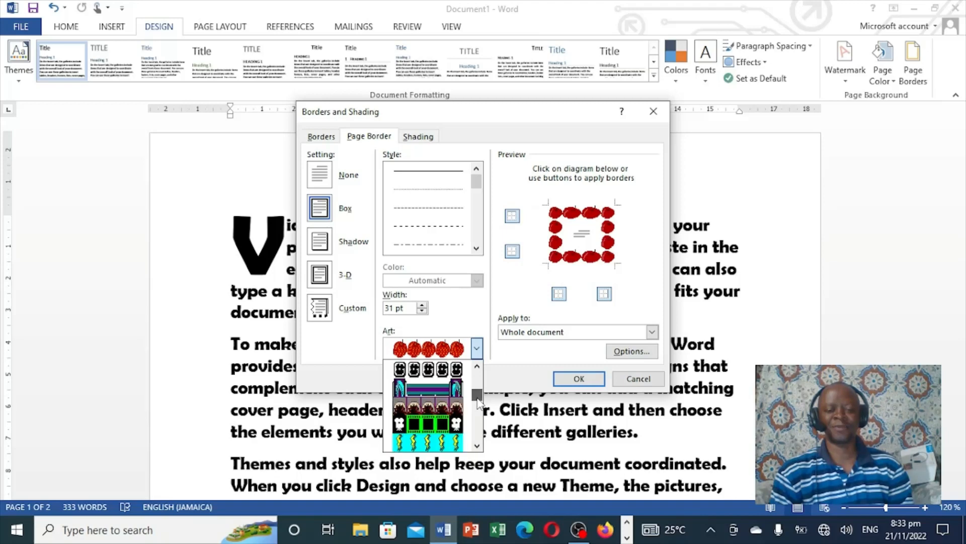
click(443, 387)
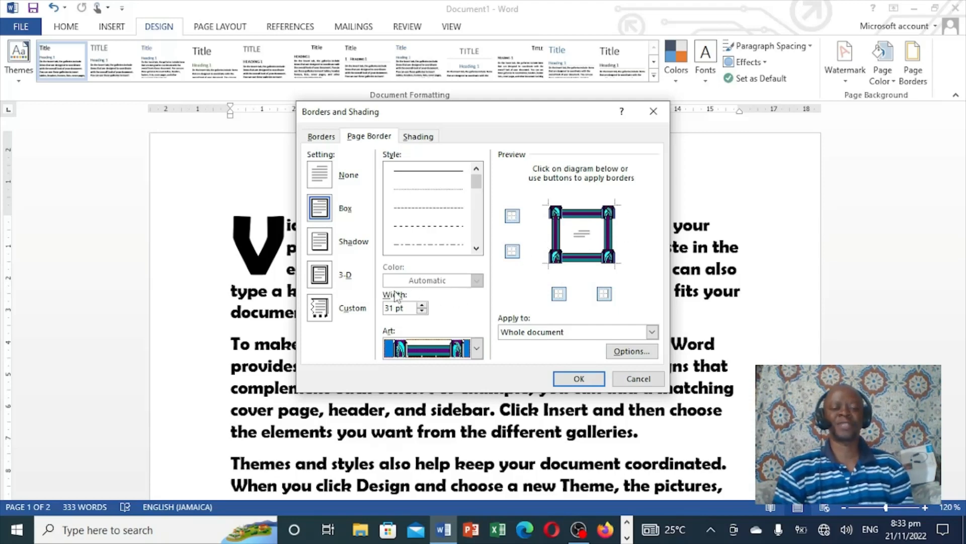
Reduce the page border width to 18 pt and apply the border to the whole document
click(421, 305)
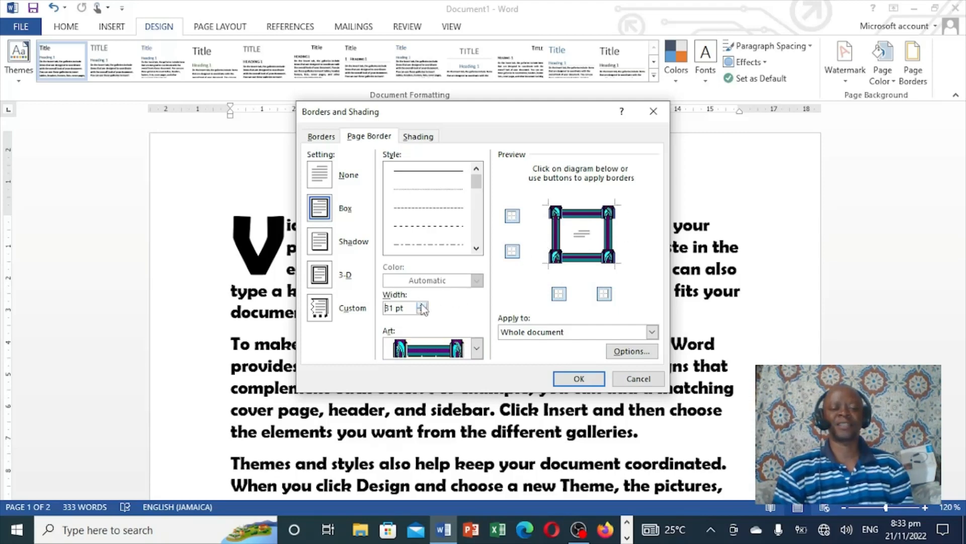
triple_click(422, 311)
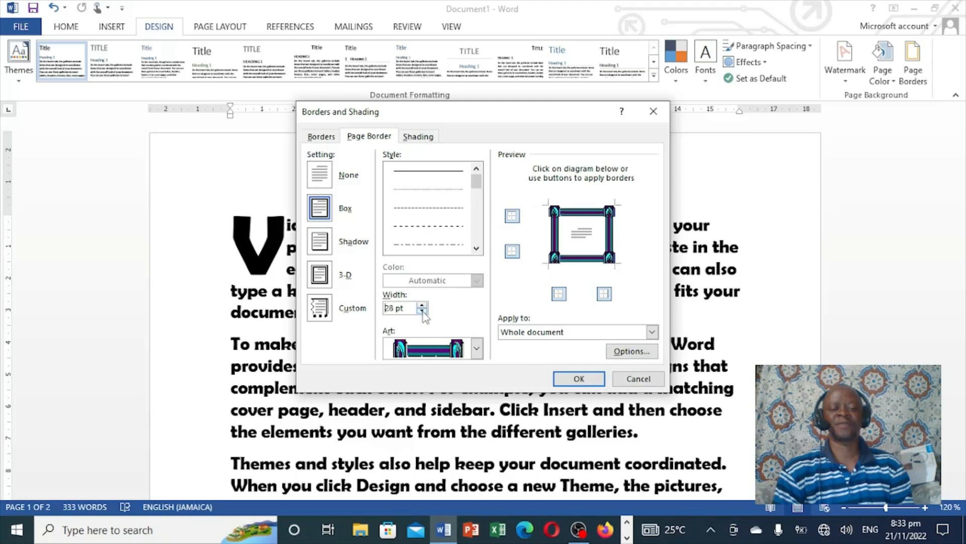
triple_click(422, 311)
double_click(422, 311)
double_click(422, 311)
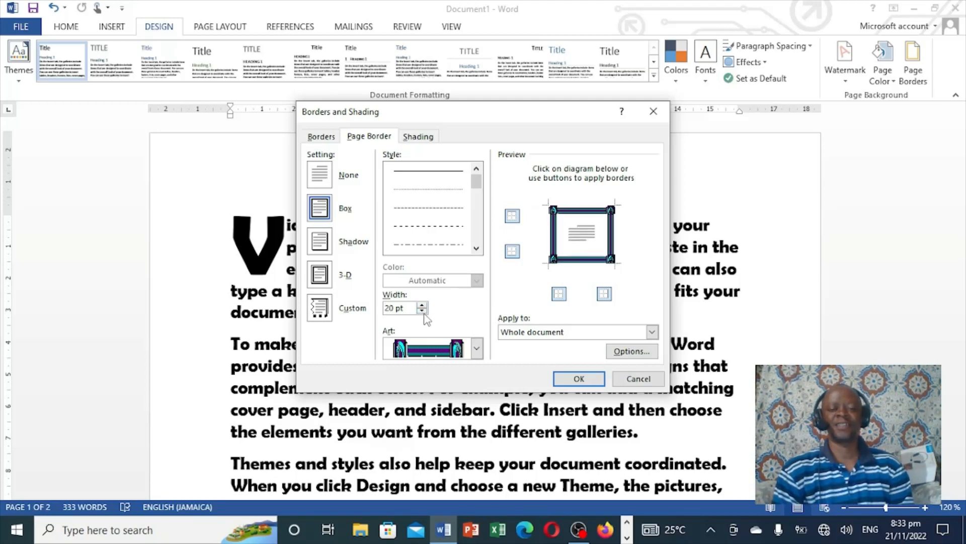
double_click(423, 311)
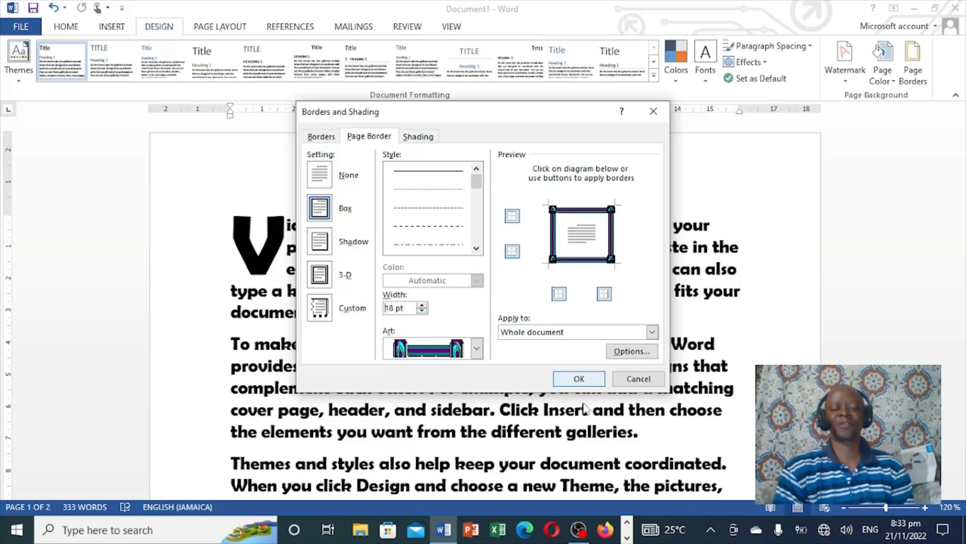
click(579, 379)
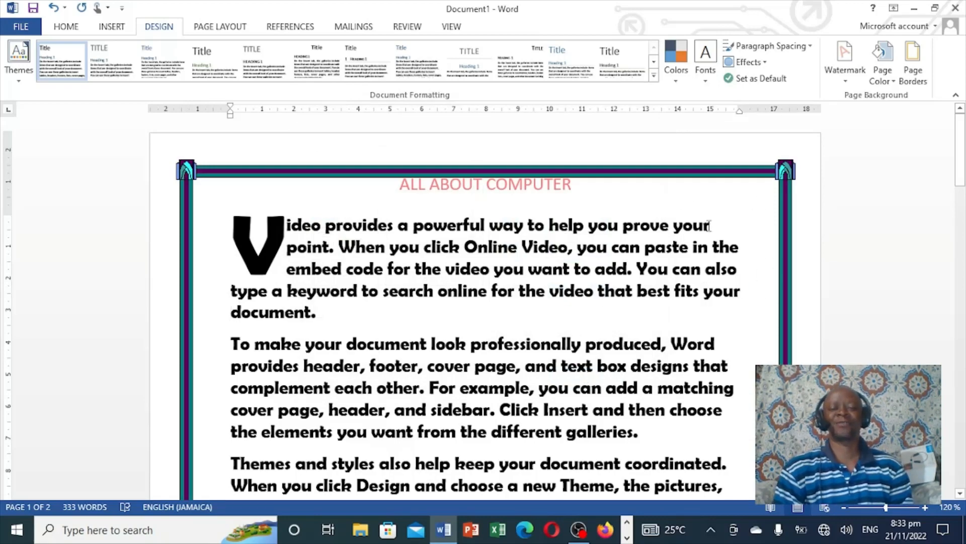
Insert a built-in cover page from the cover page gallery at the start of the document
drag(959, 158, 926, 83)
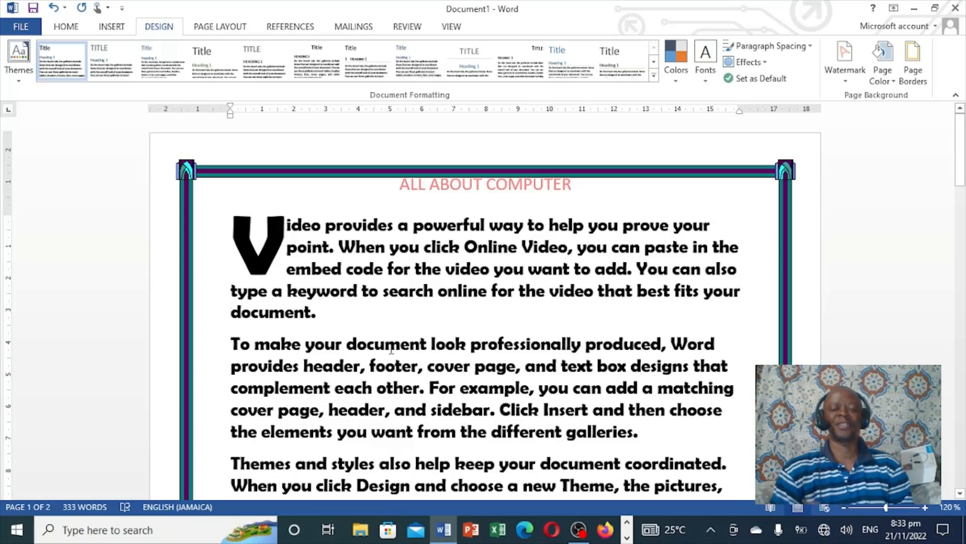
click(102, 29)
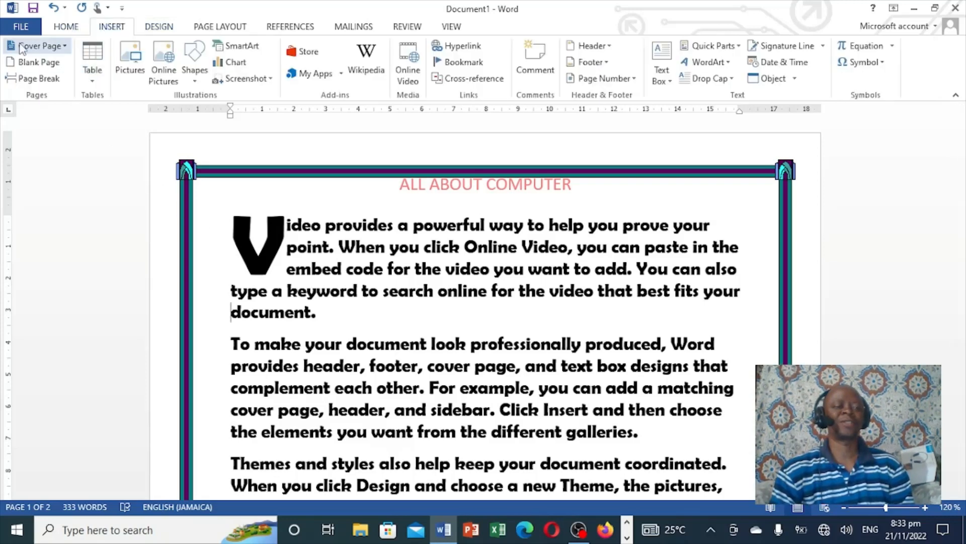
click(61, 49)
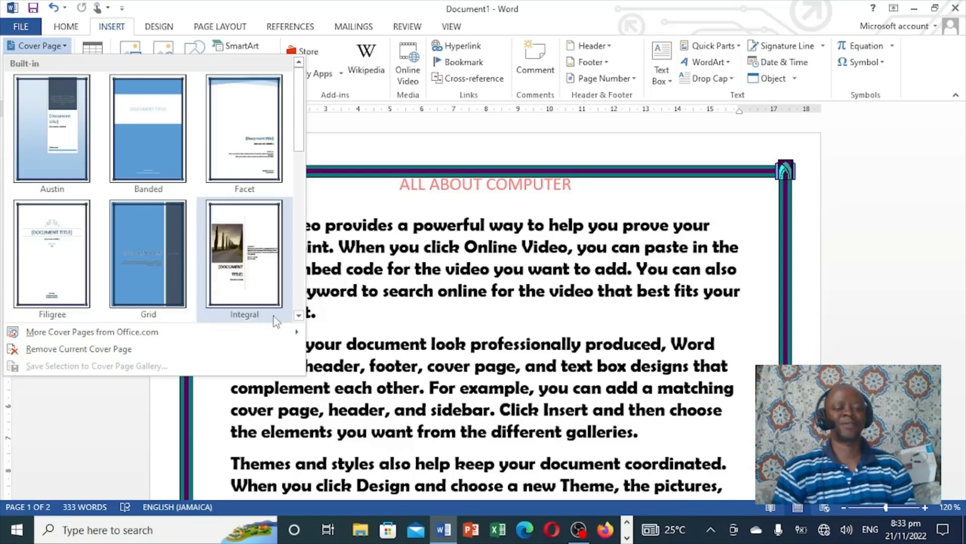
click(298, 315)
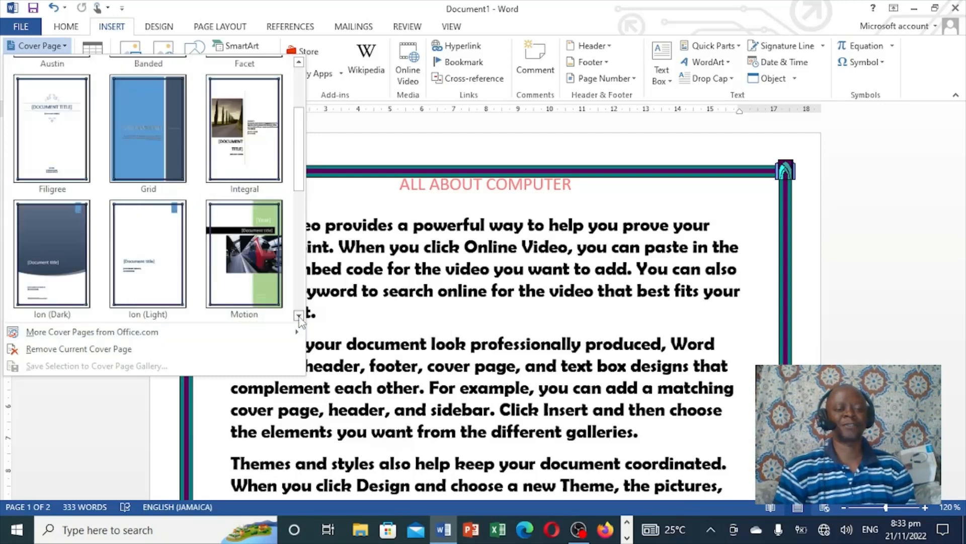
click(298, 315)
click(299, 315)
click(298, 316)
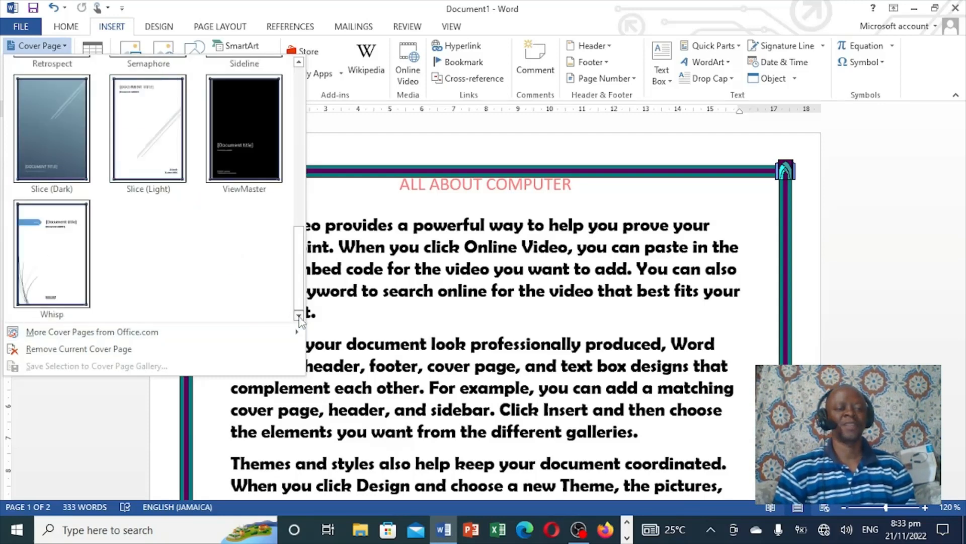
click(66, 265)
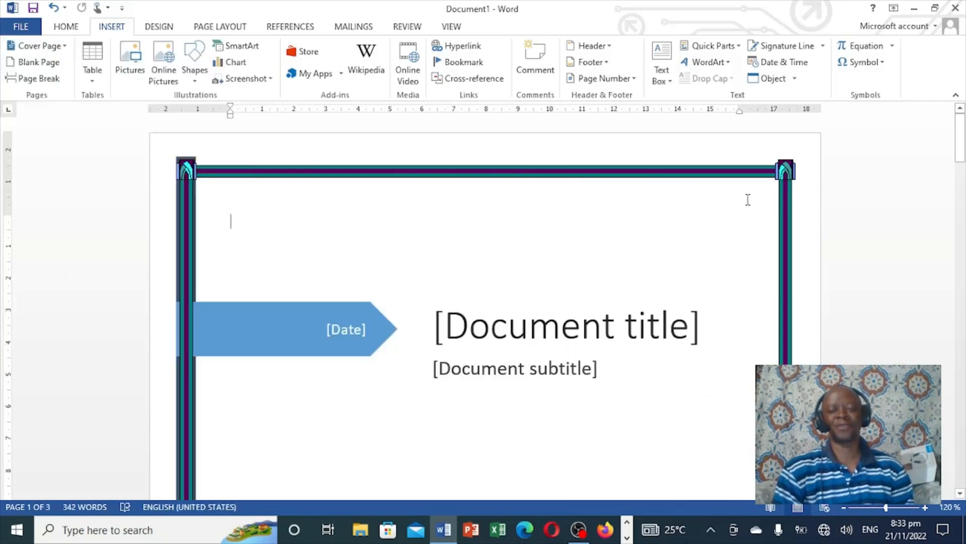
Reapply the page border to this section on all pages except the first page
mouse_move(962, 128)
mouse_down()
mouse_move(962, 251)
mouse_move(963, 146)
mouse_up()
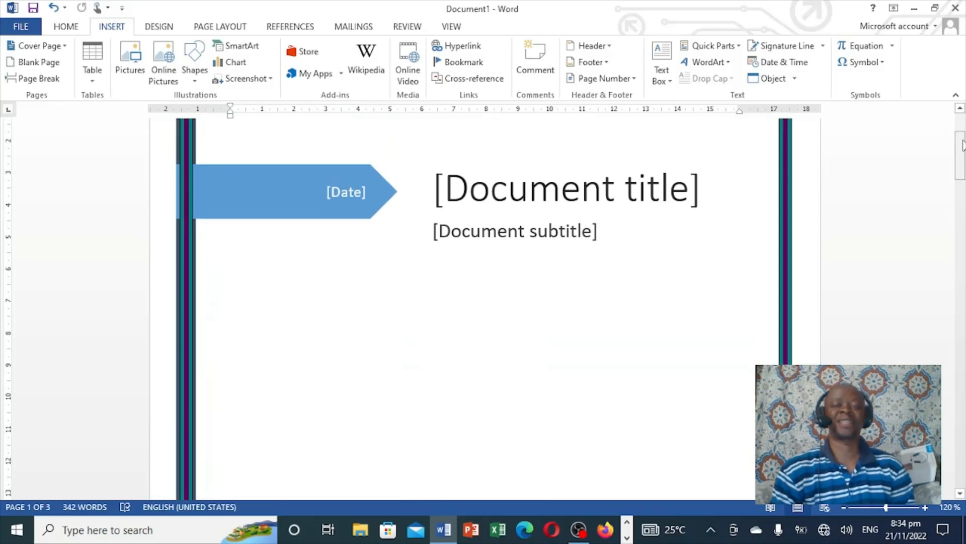
click(160, 29)
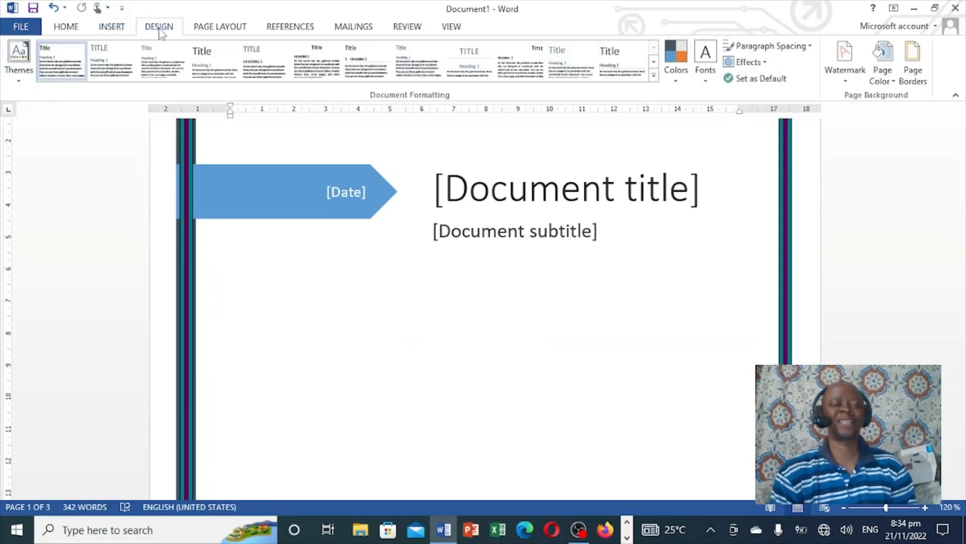
click(914, 71)
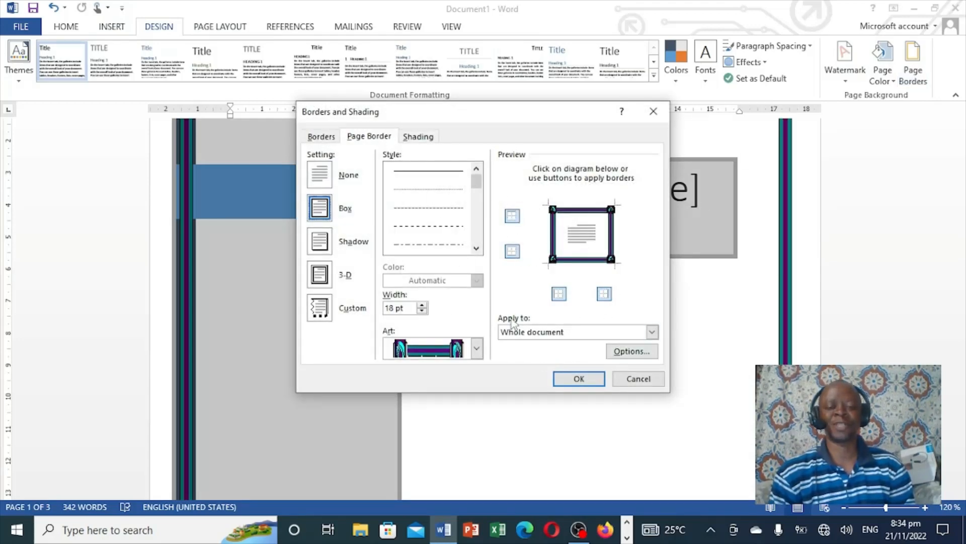
click(652, 333)
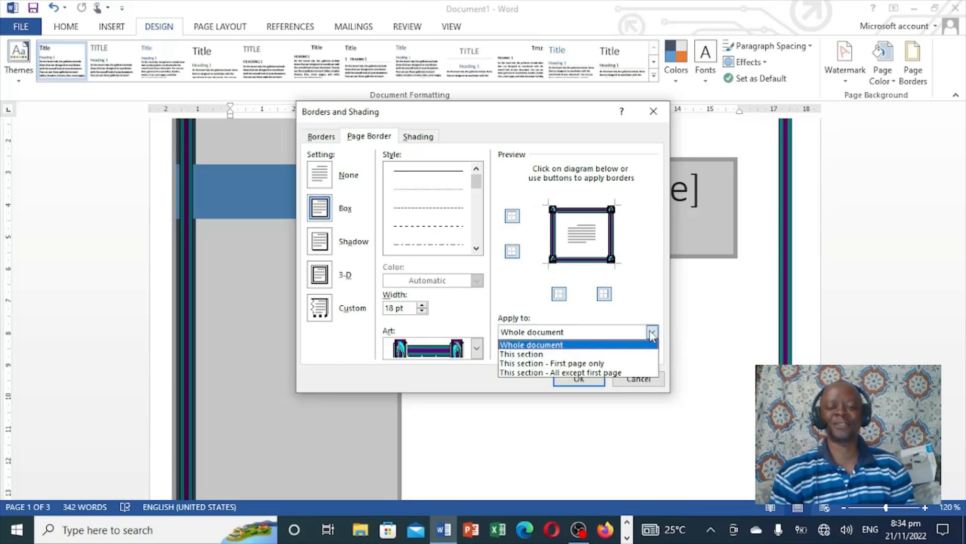
click(560, 373)
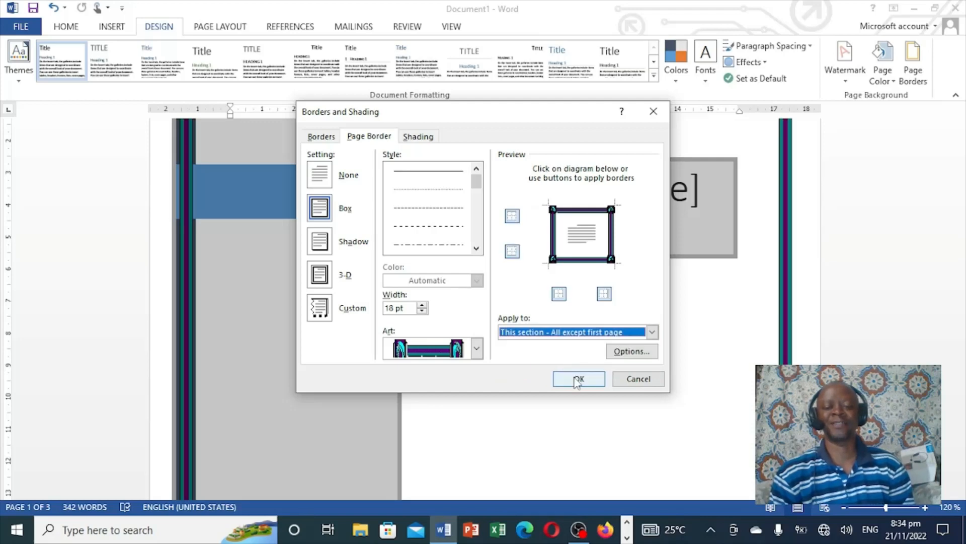
click(578, 380)
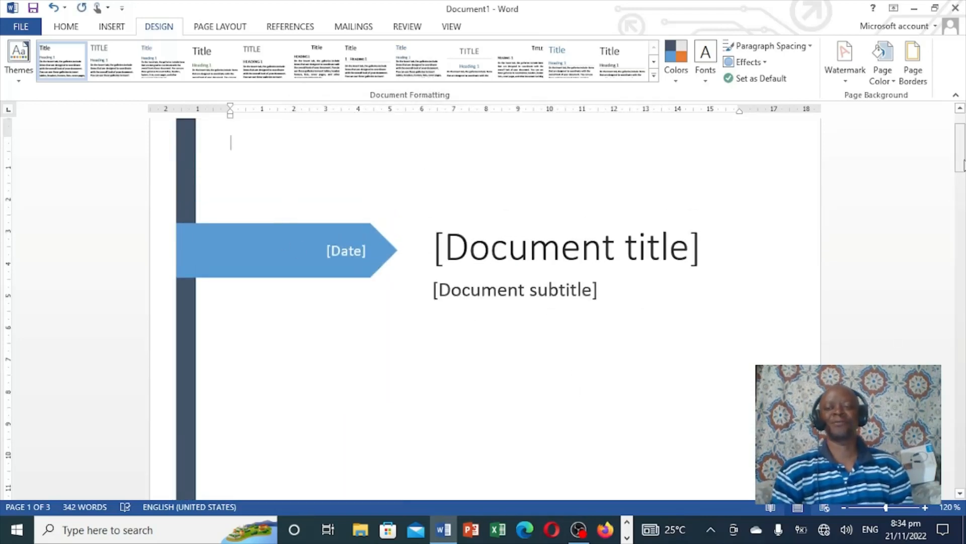
Save the document to the Desktop as MY PROJECT and close Word
drag(962, 158, 956, 134)
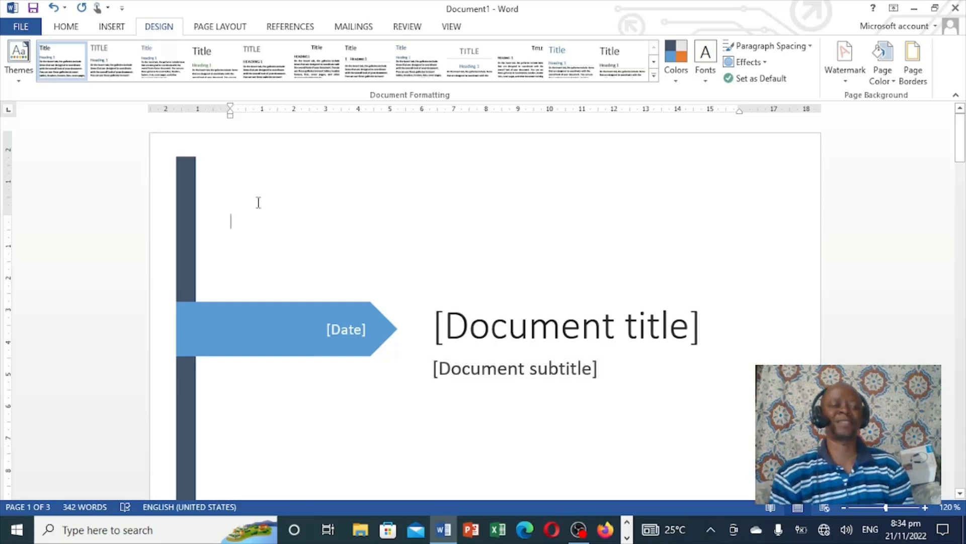
click(21, 28)
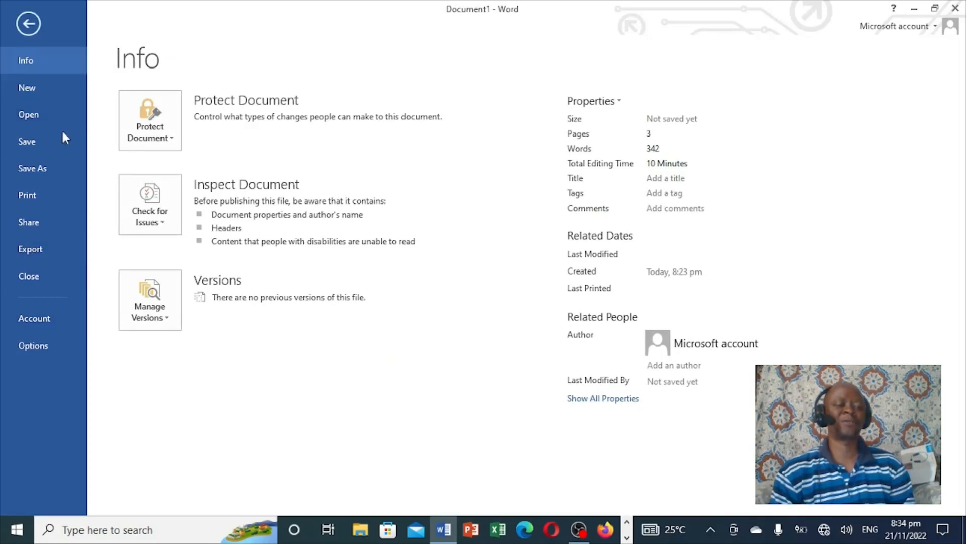
click(29, 173)
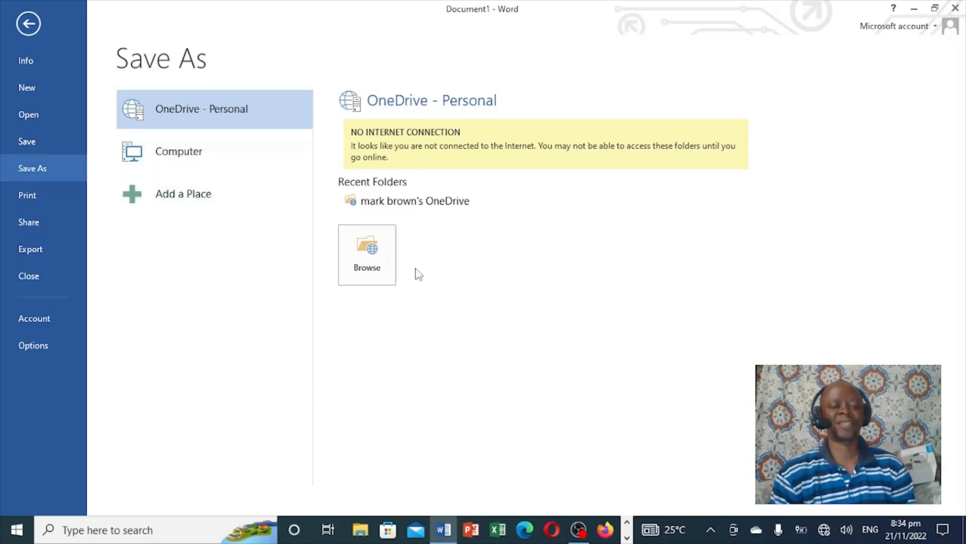
click(166, 154)
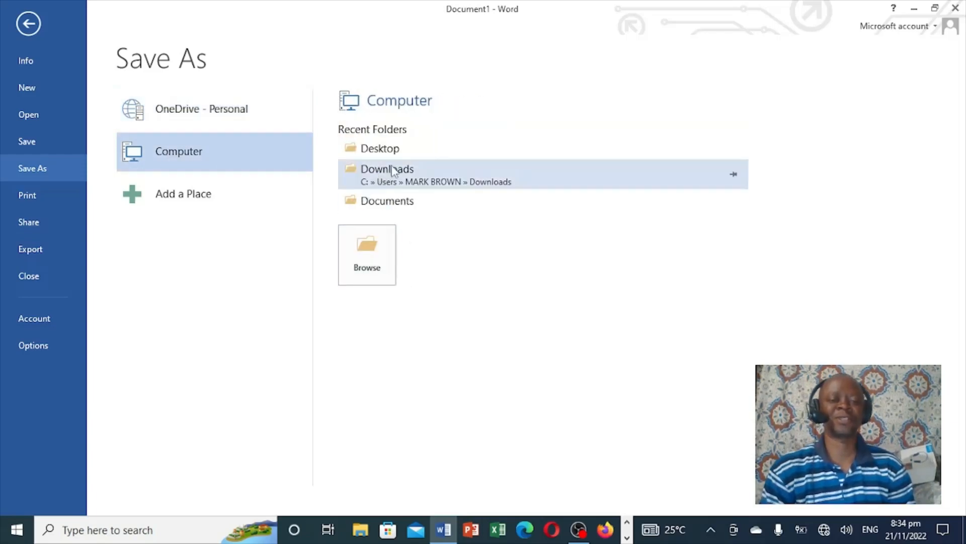
click(362, 265)
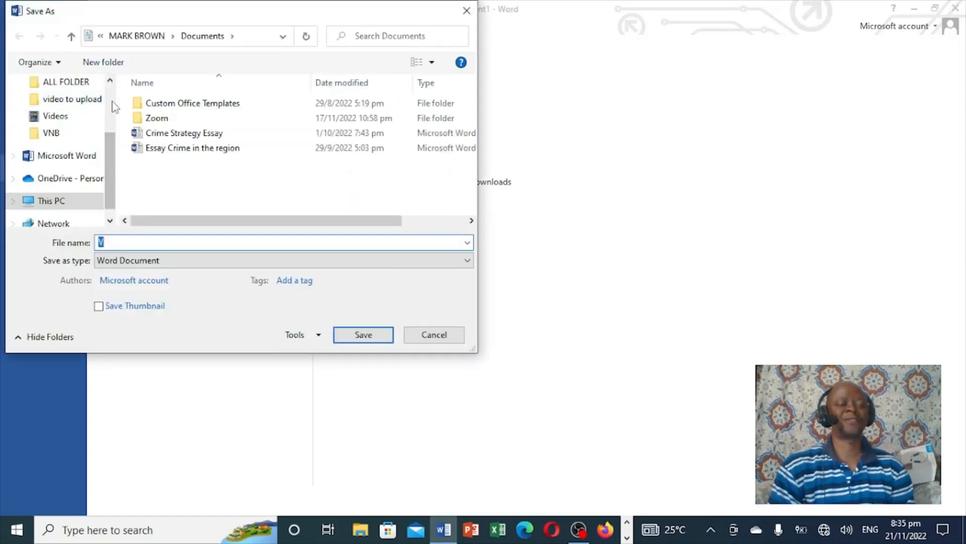
scroll(109, 151, up, 3)
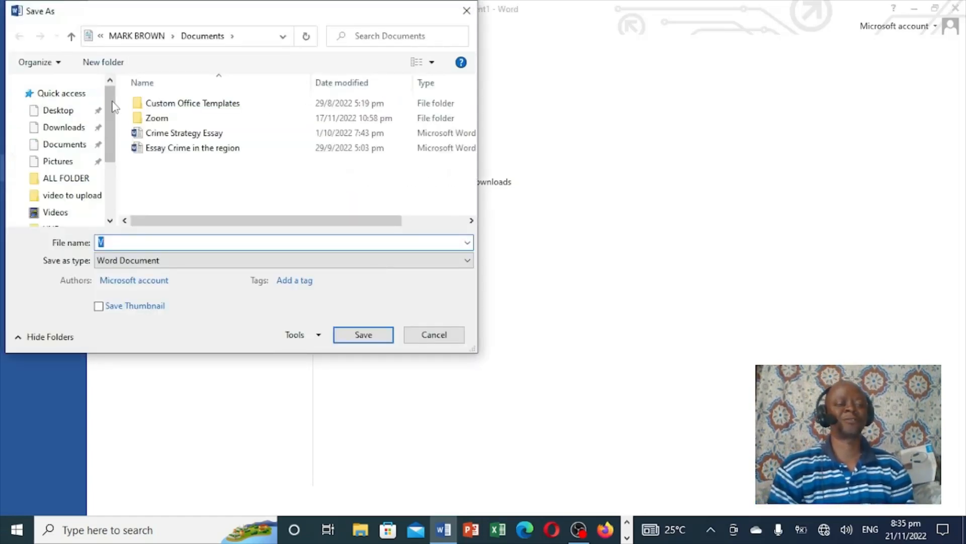
click(59, 112)
click(122, 245)
double_click(122, 246)
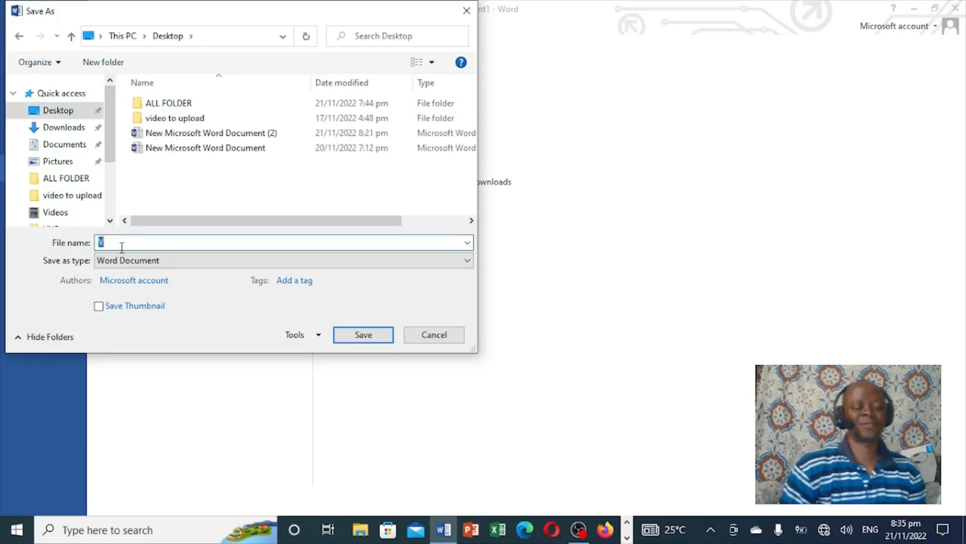
text(MY PROJECT)
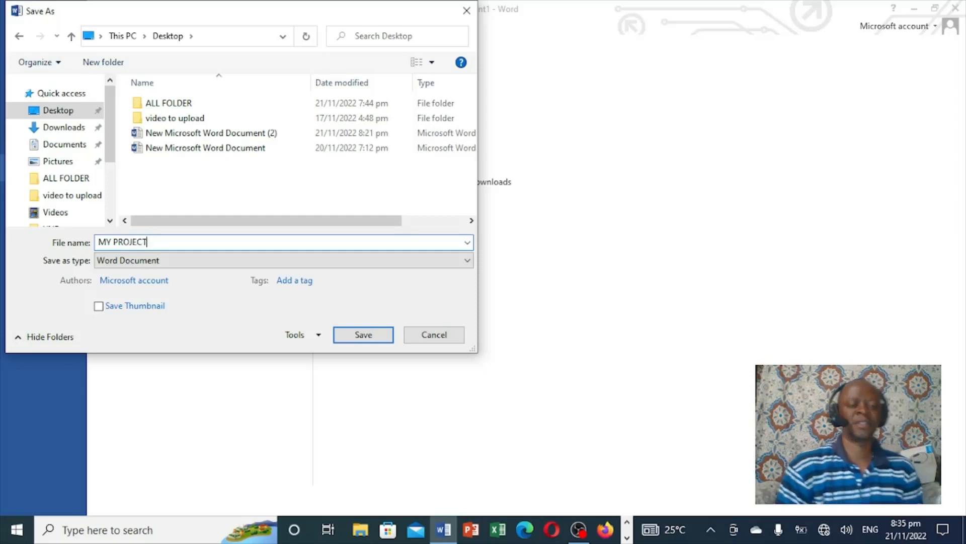
click(365, 335)
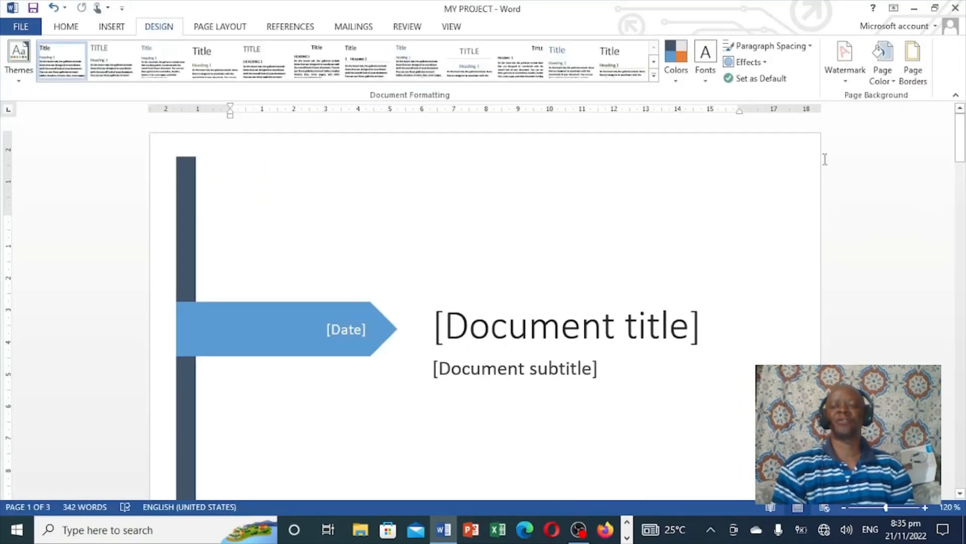
click(956, 9)
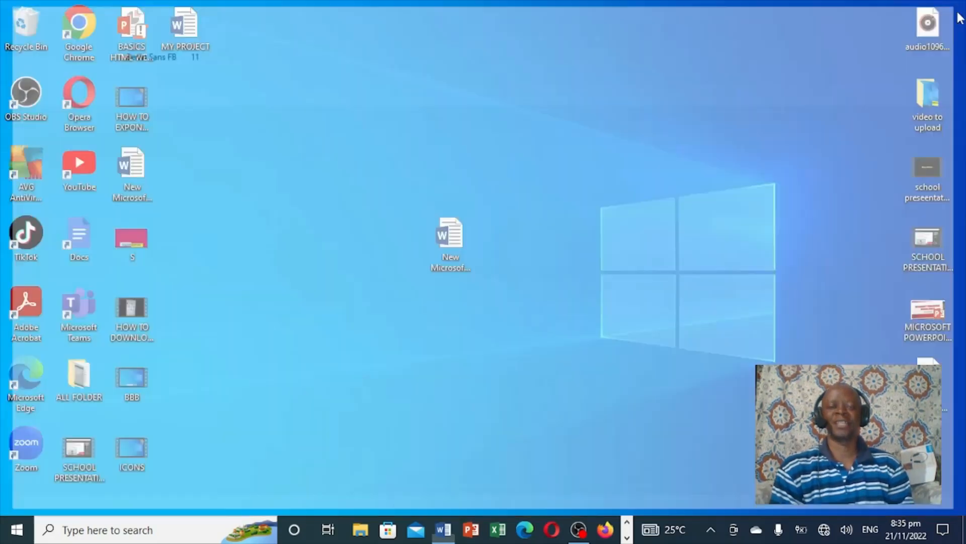